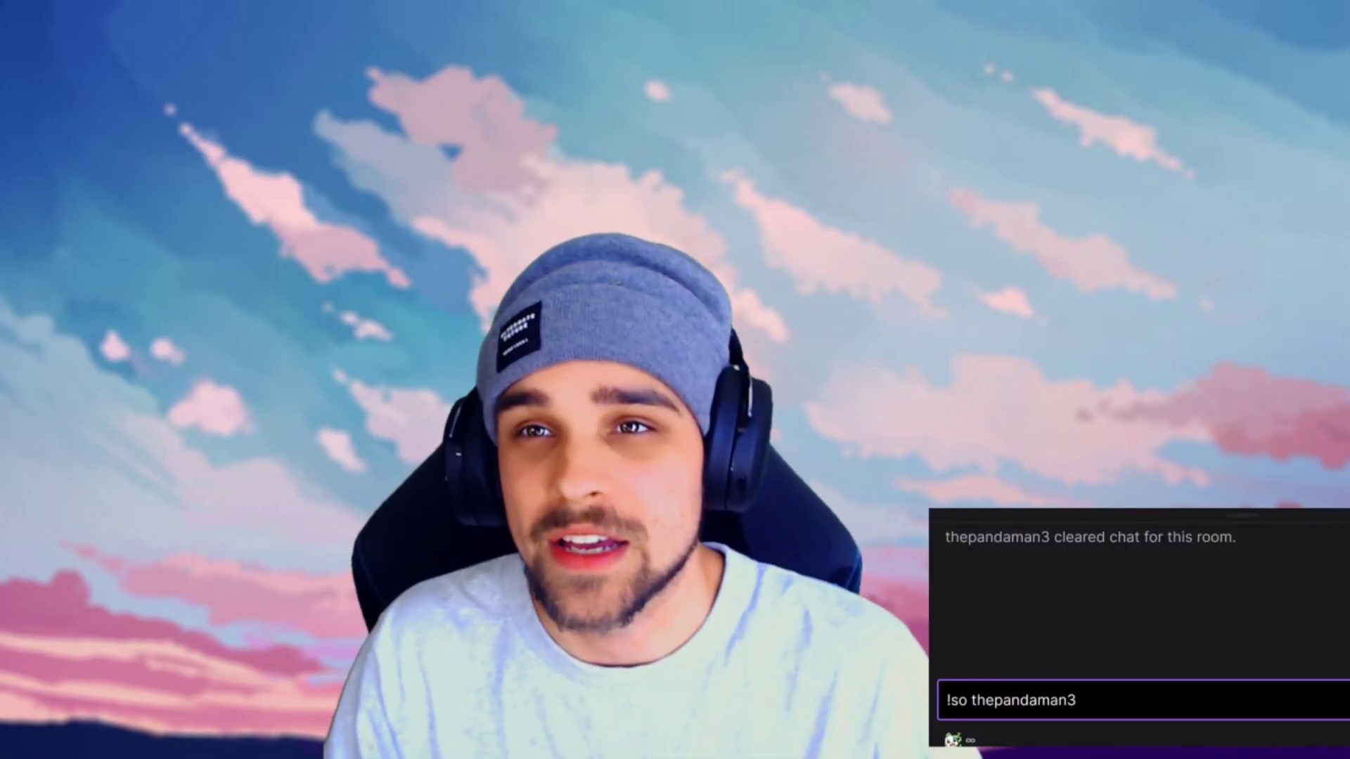
- Send the shoutout and then !death in Twitch chat, getting the reply 'deaths: 100'
key("Return")
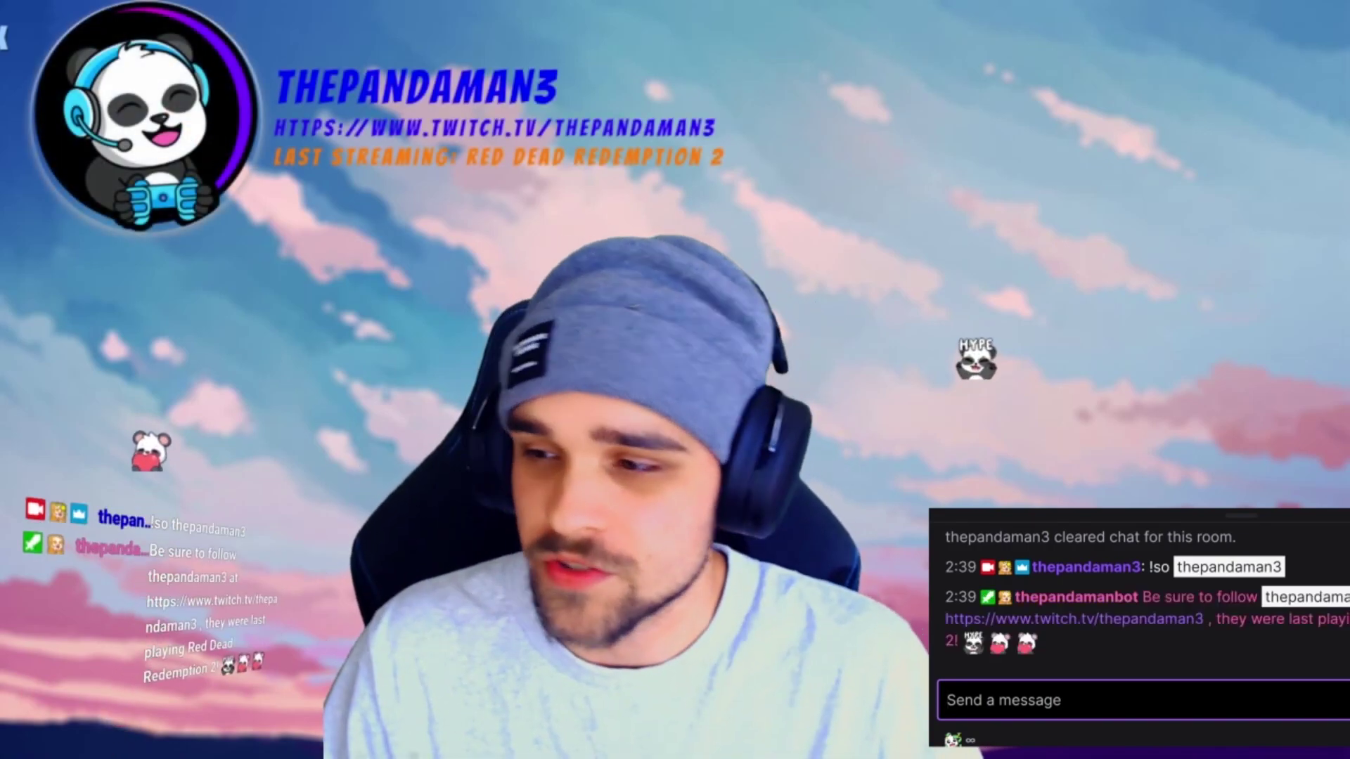
type("!death")
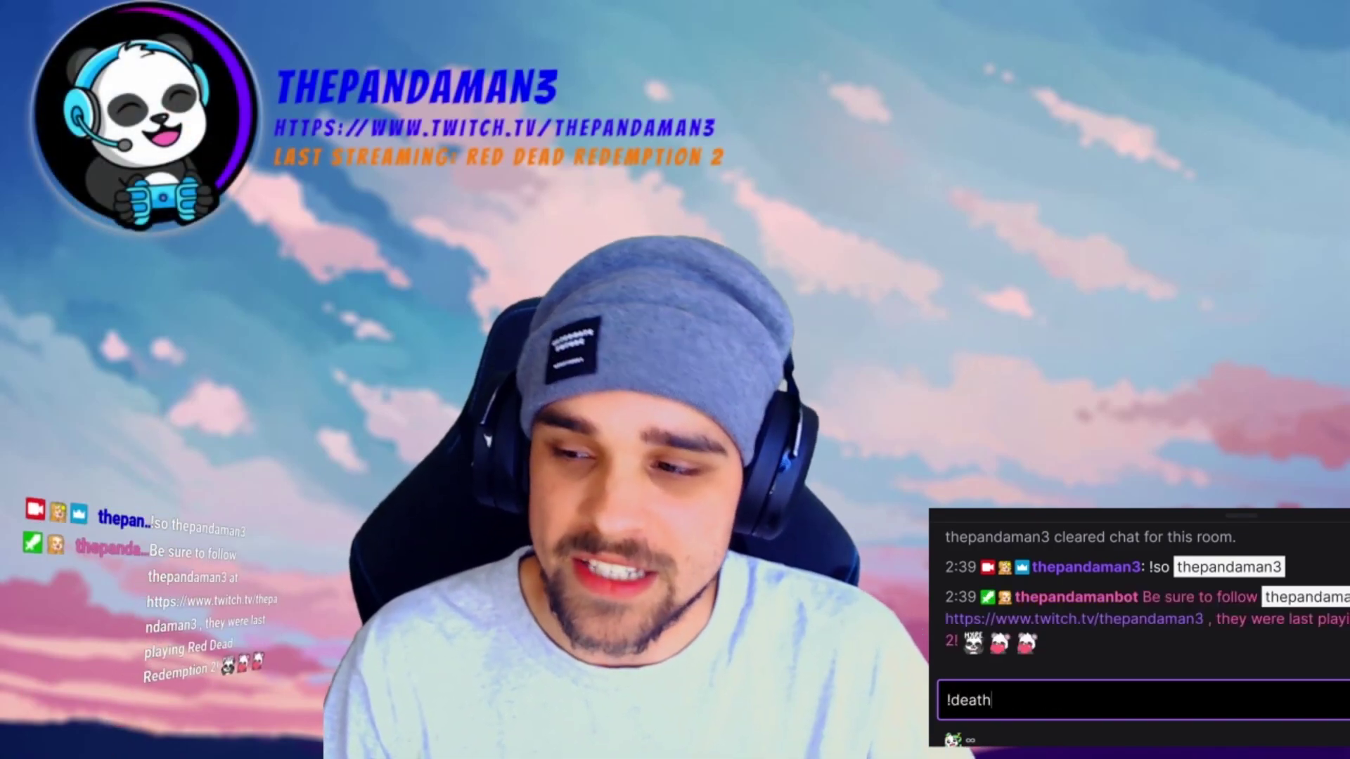
key("Return")
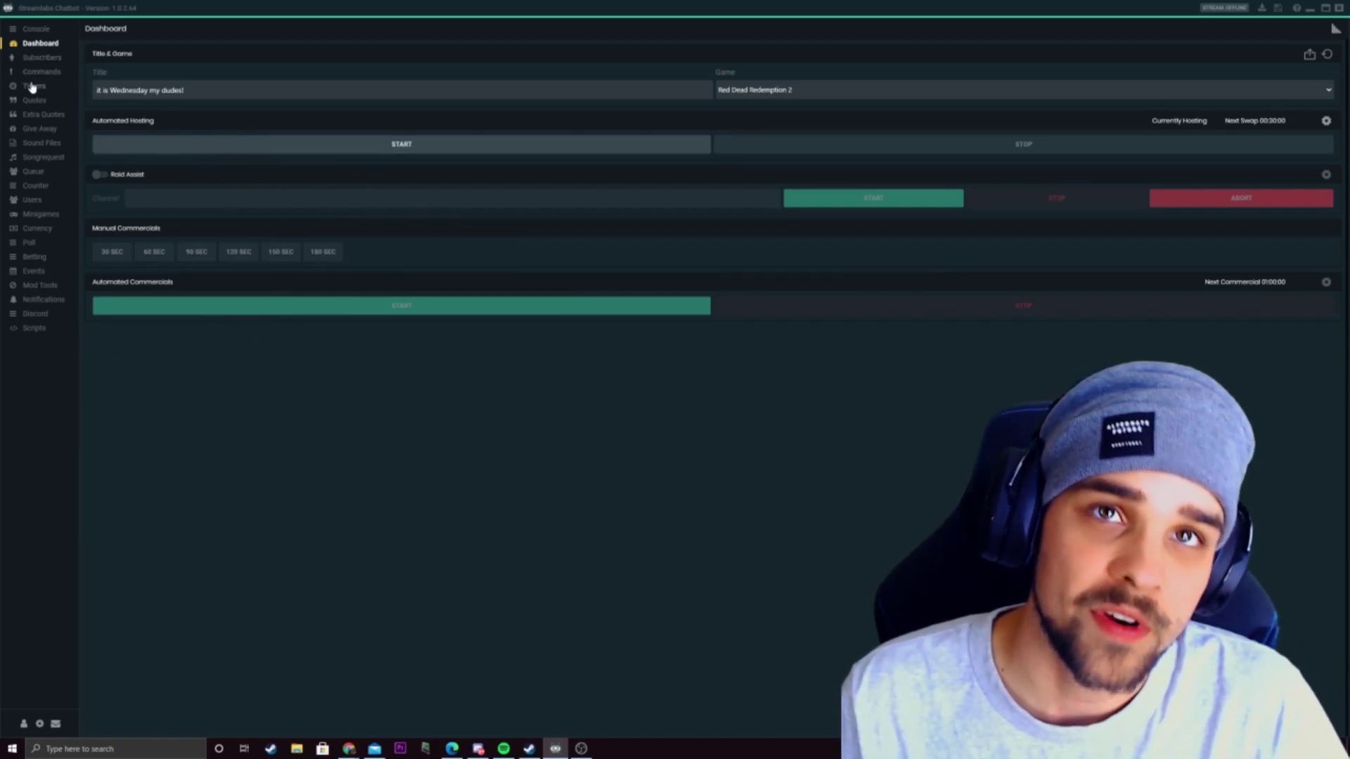
- Show the Scripts list and check the Twitch Bot and Twitch Streamer connection pages
left_click(22, 330)
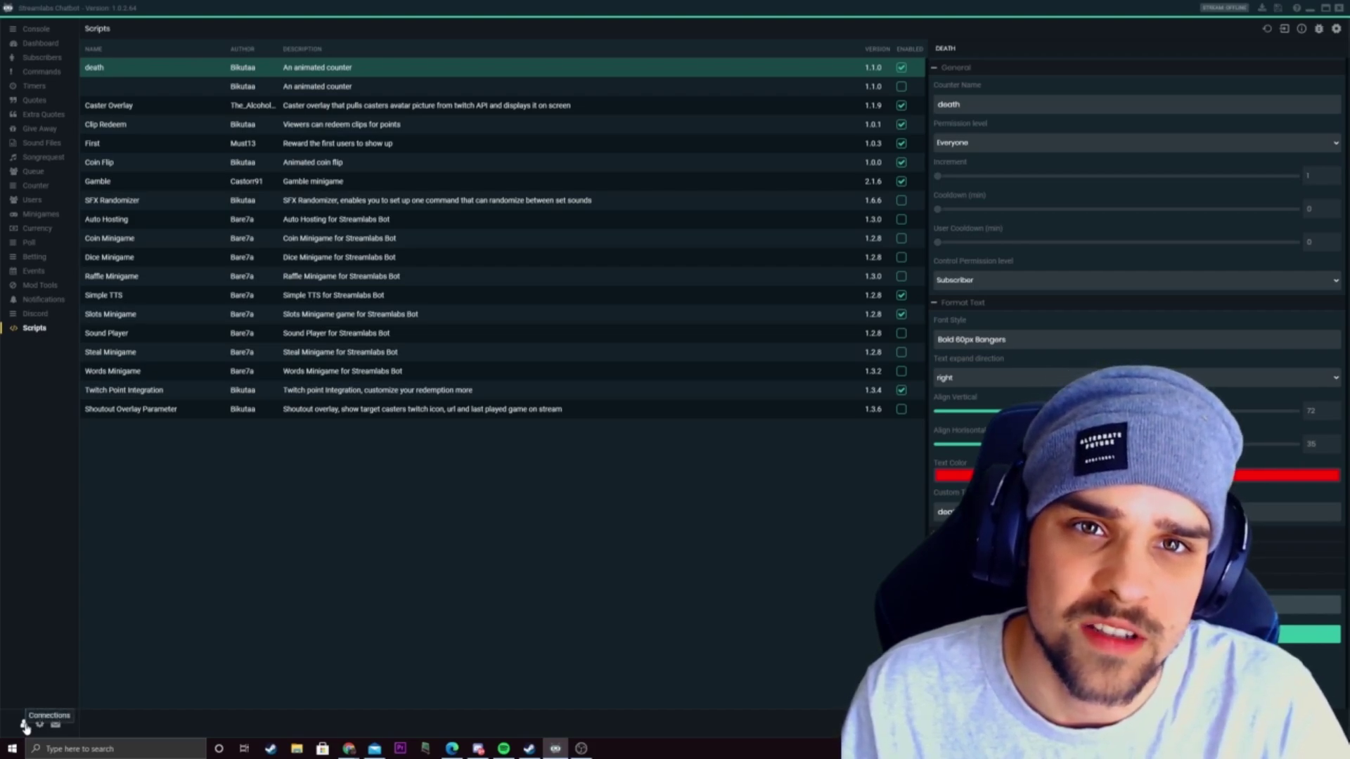
left_click(25, 724)
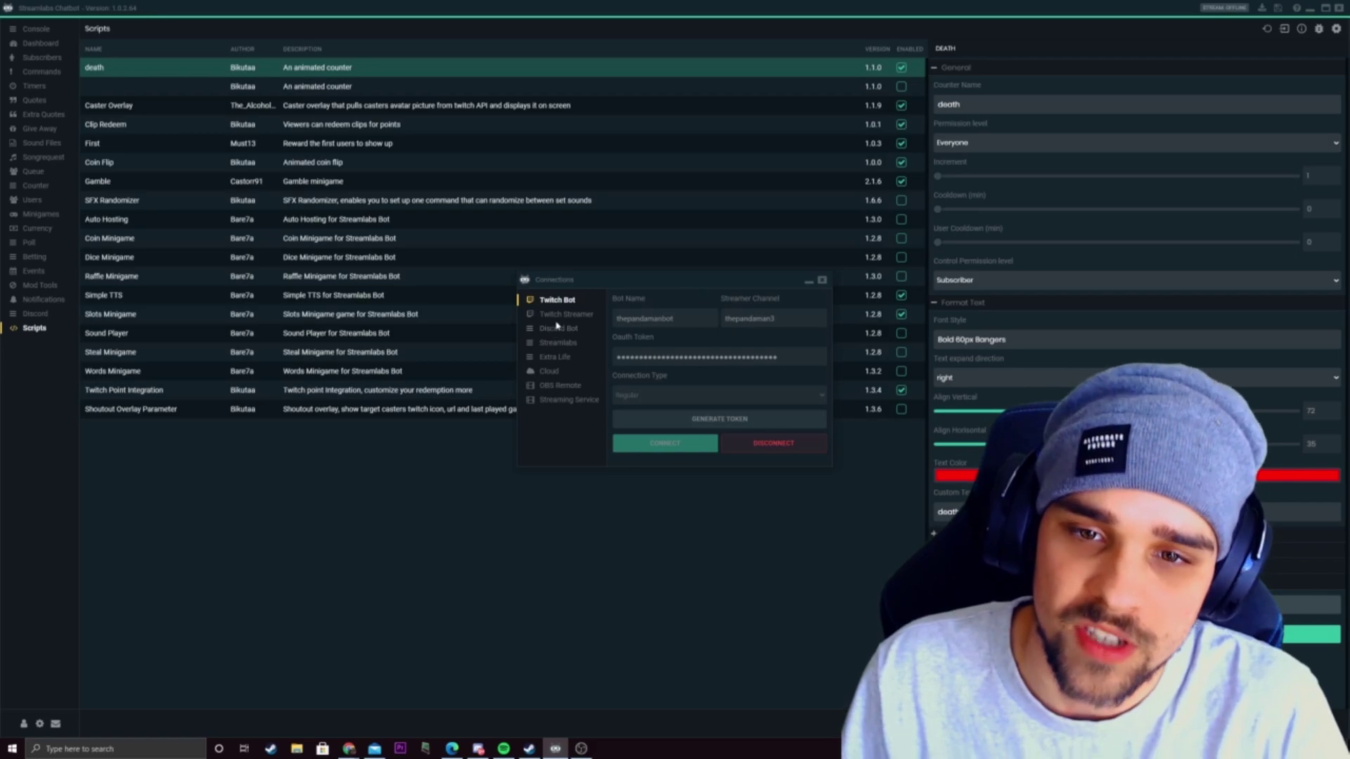
left_click(556, 314)
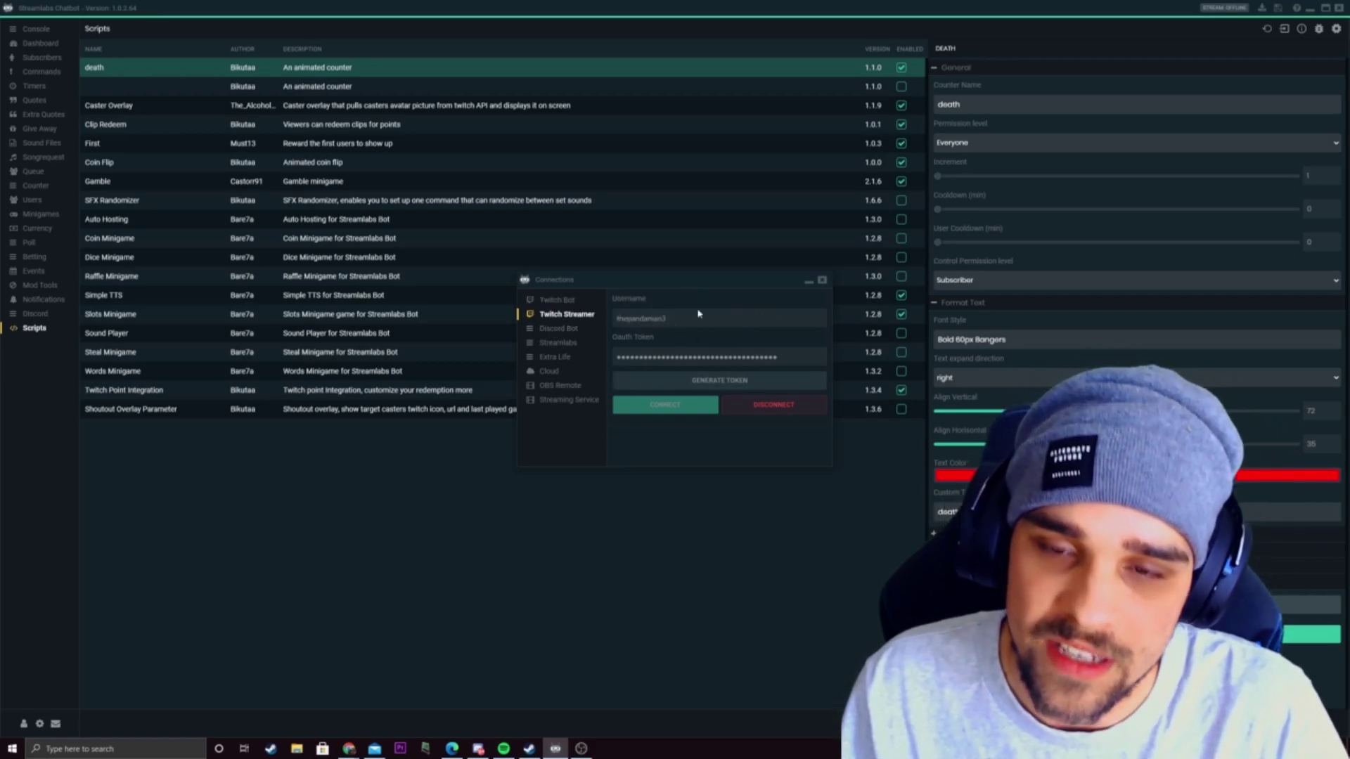
left_click(556, 299)
left_click(559, 314)
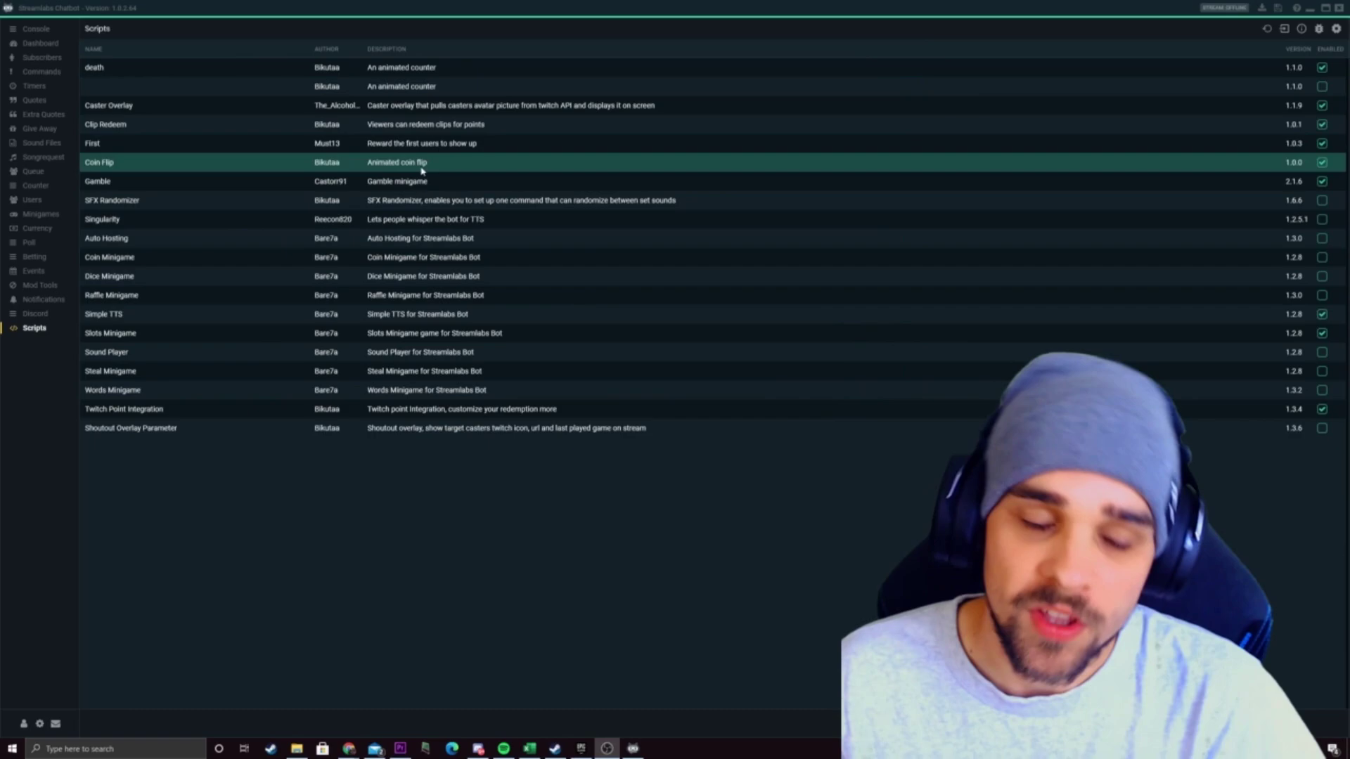
- Open Global Script Settings and highlight the C:\Python27\Lib Python directory path
left_click(389, 106)
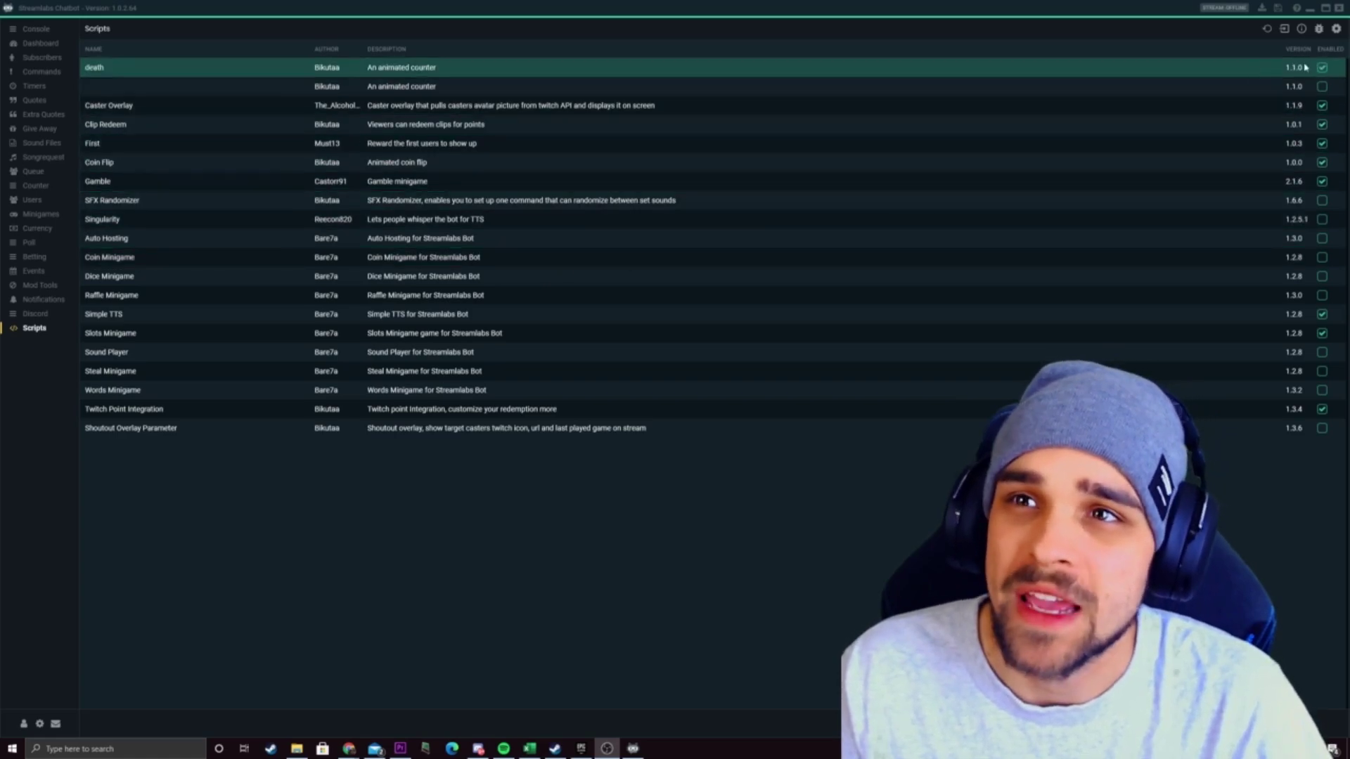
left_click(1336, 31)
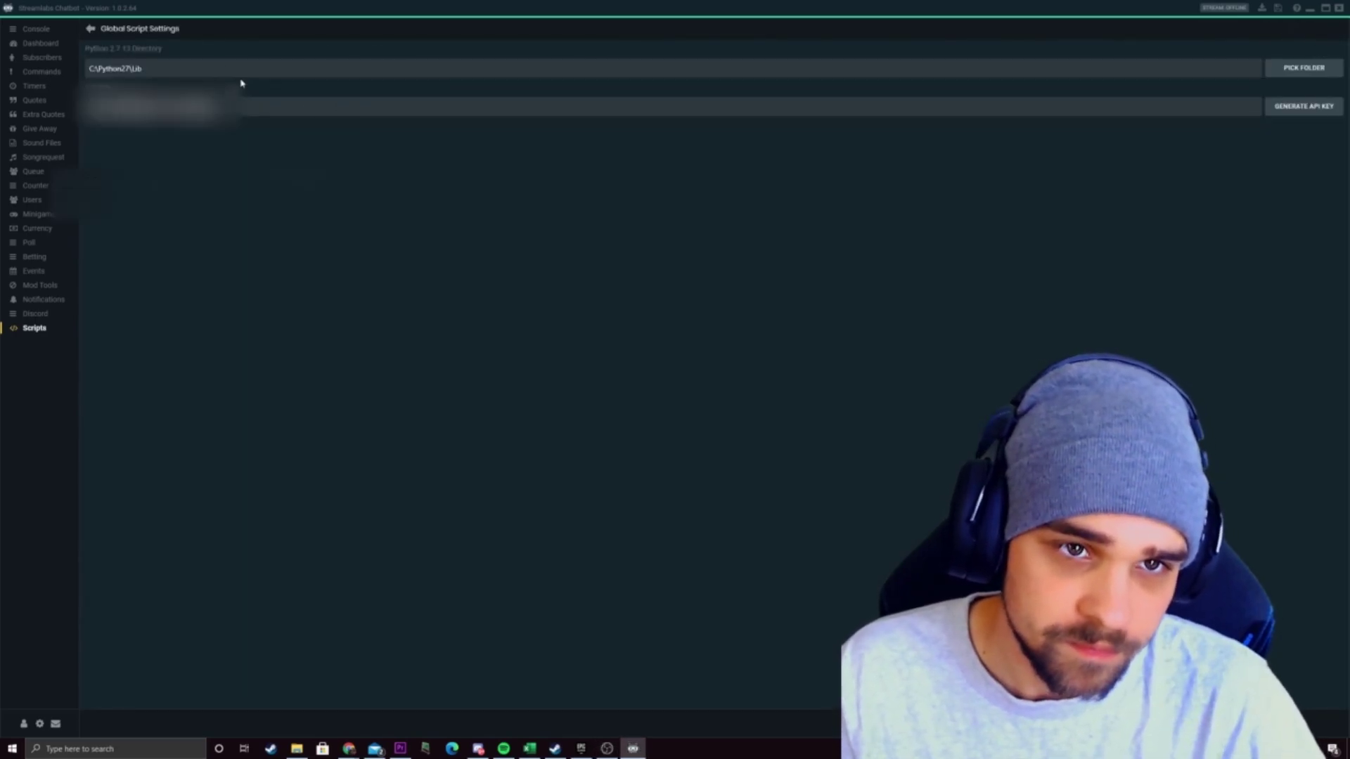
left_click_drag(119, 69, 69, 78)
left_click(153, 75)
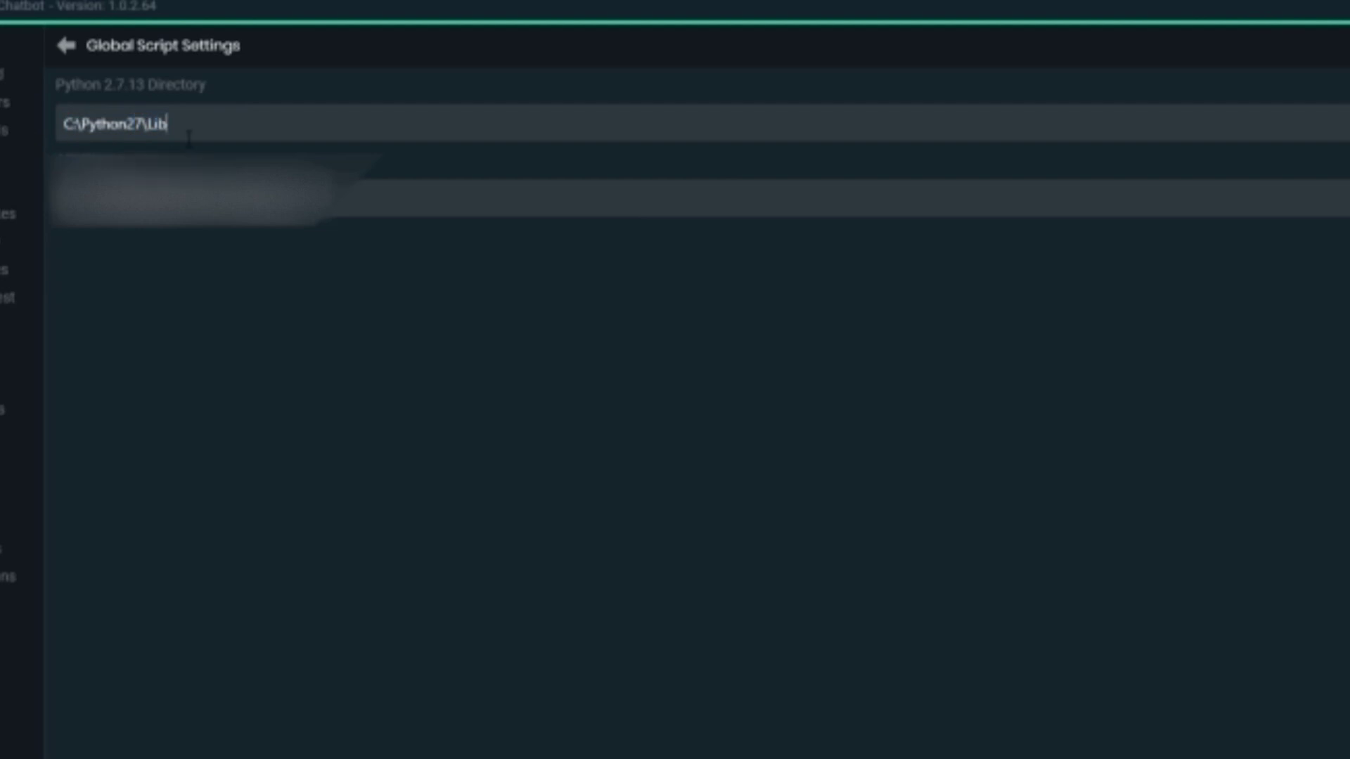
left_click_drag(189, 138, 42, 136)
left_click(193, 132)
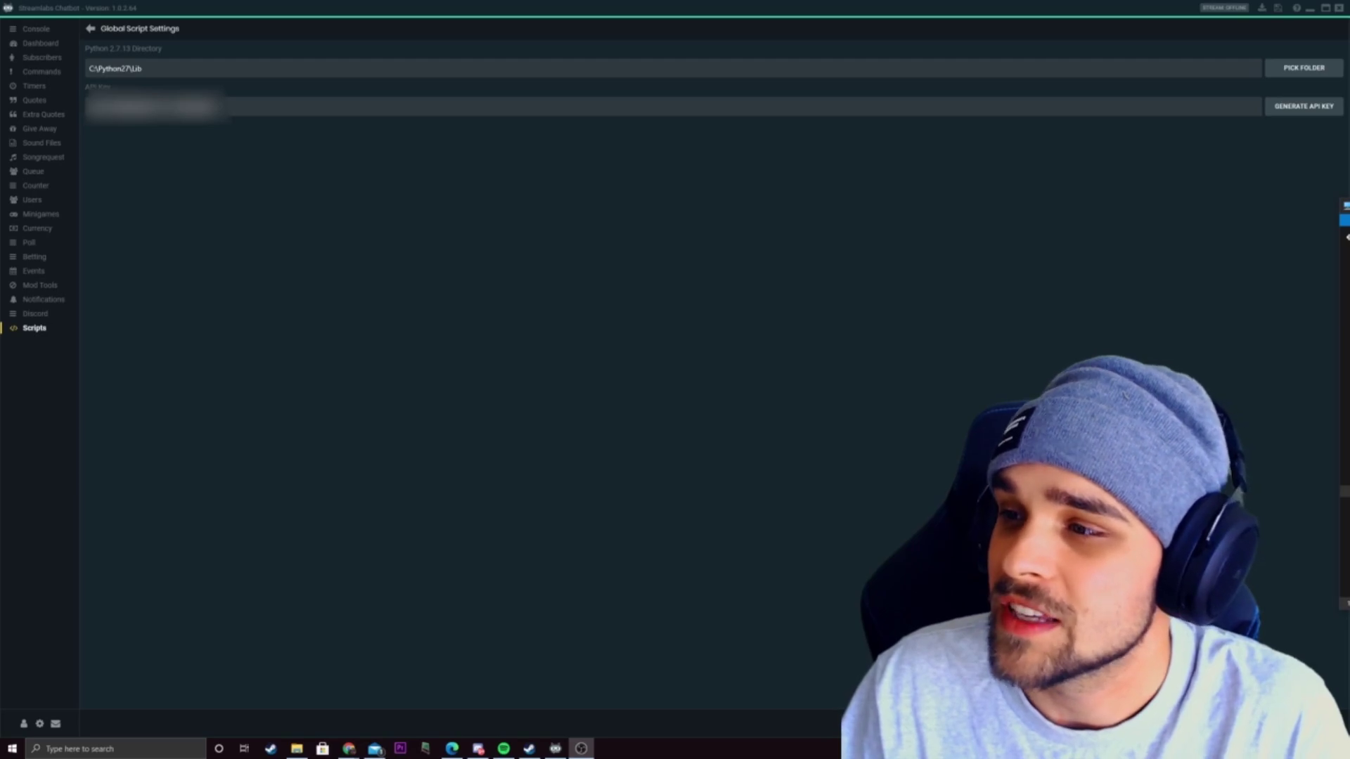
left_click_drag(1349, 211, 603, 97)
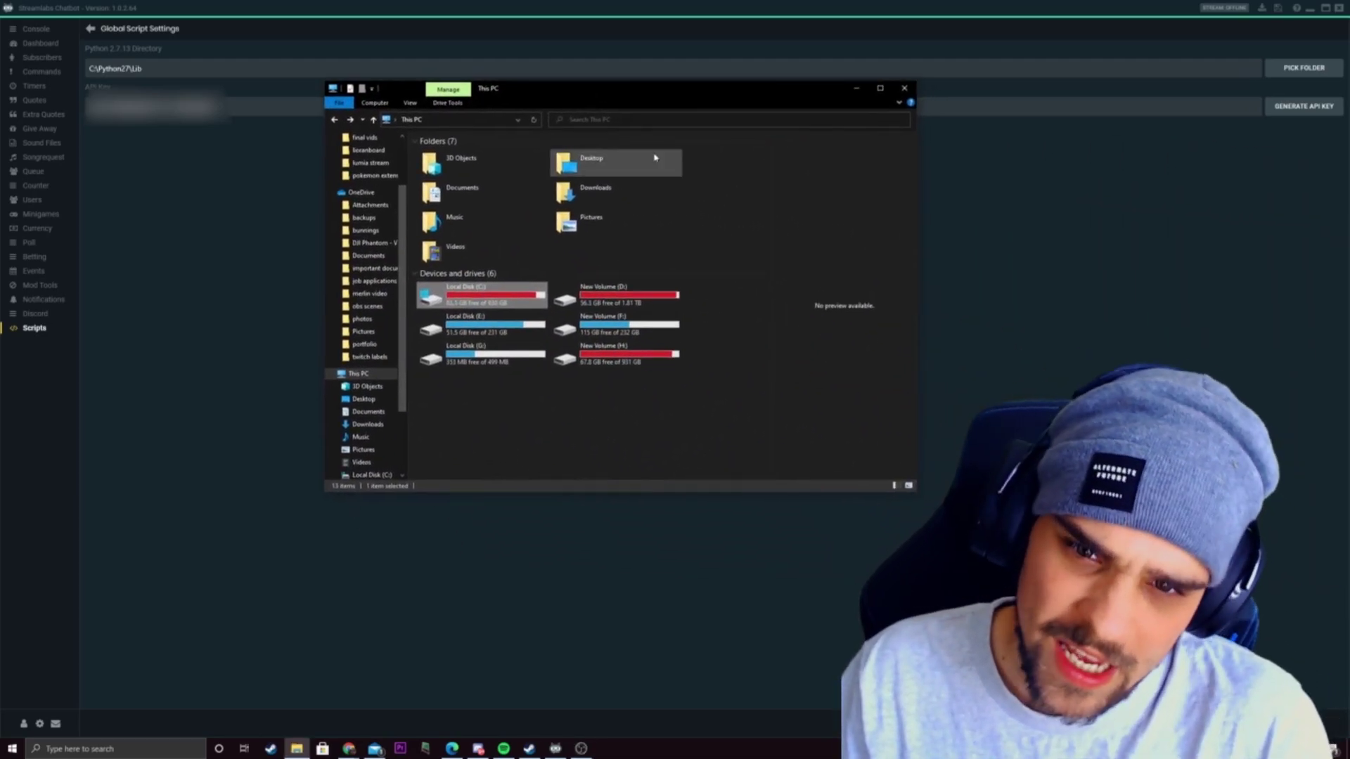
double_click(473, 289)
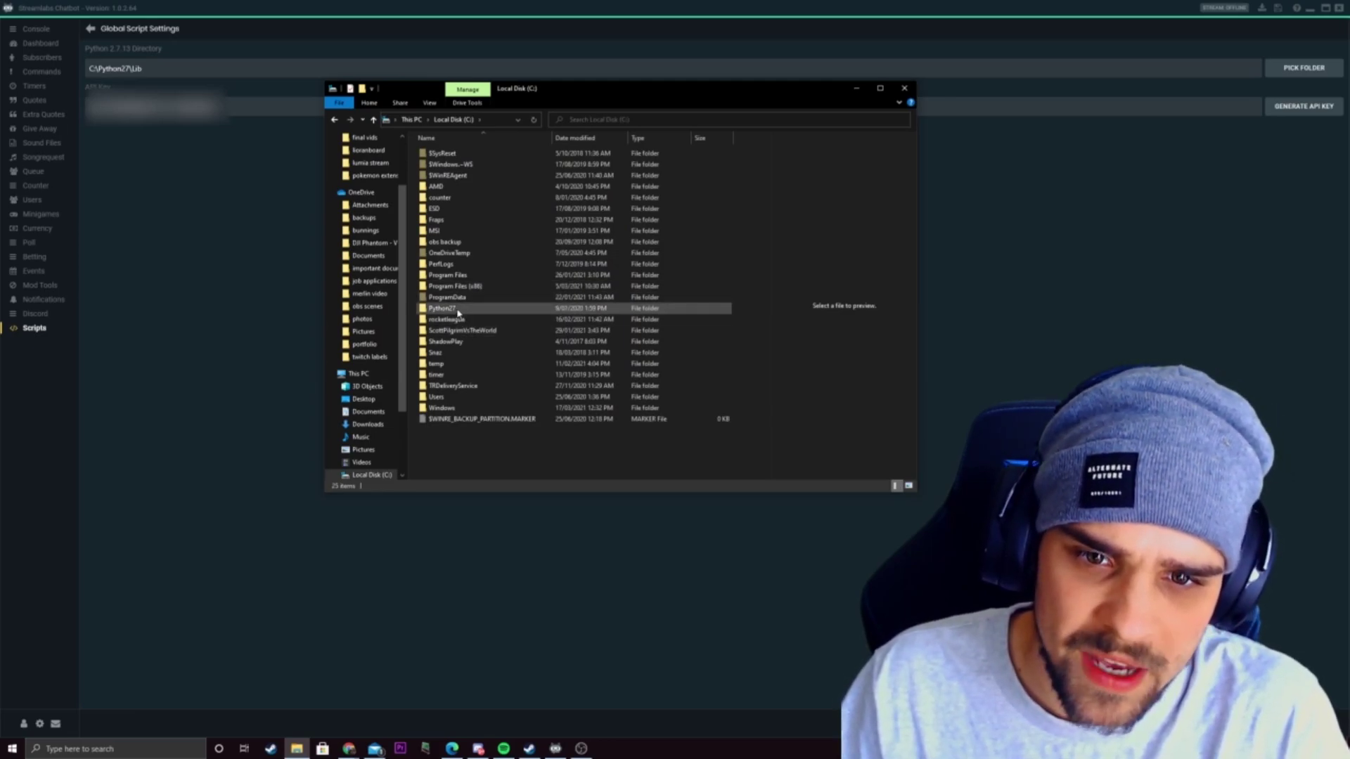
double_click(457, 310)
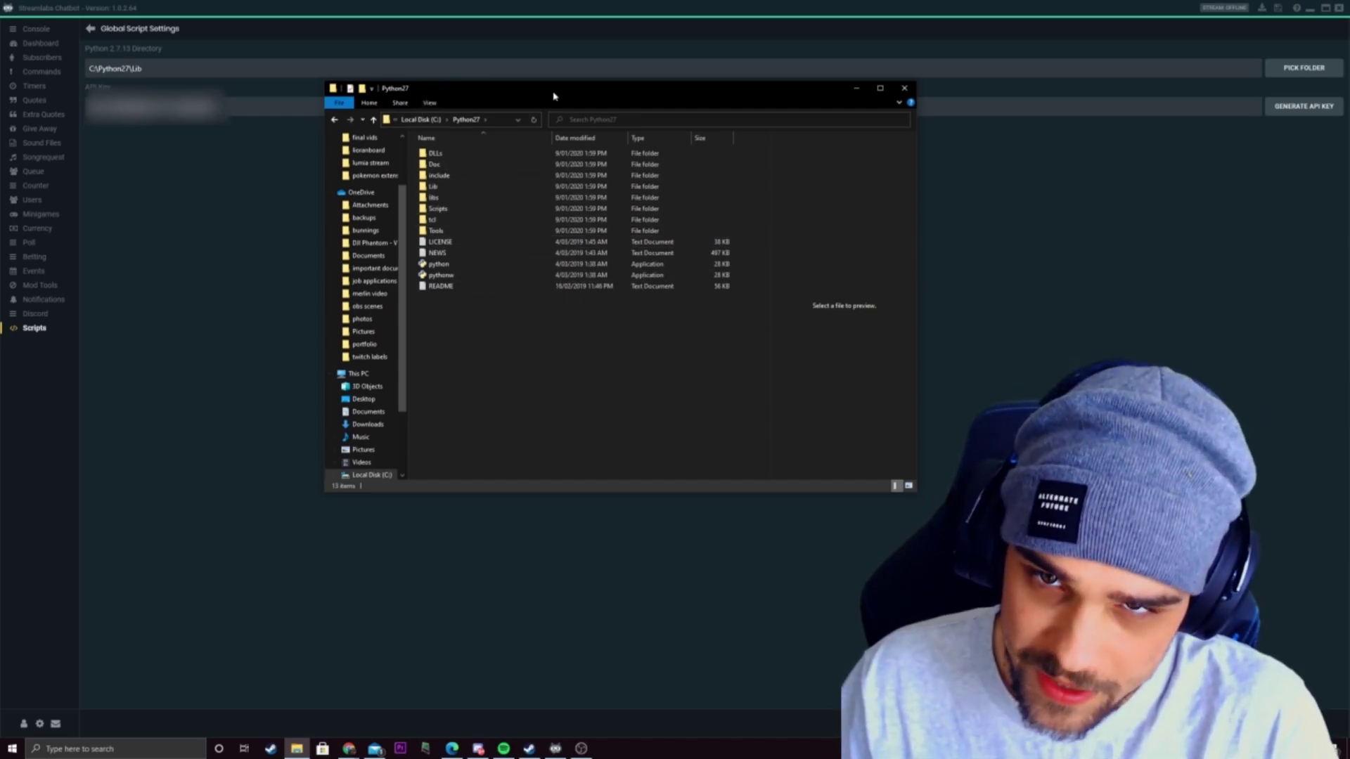
left_click(904, 87)
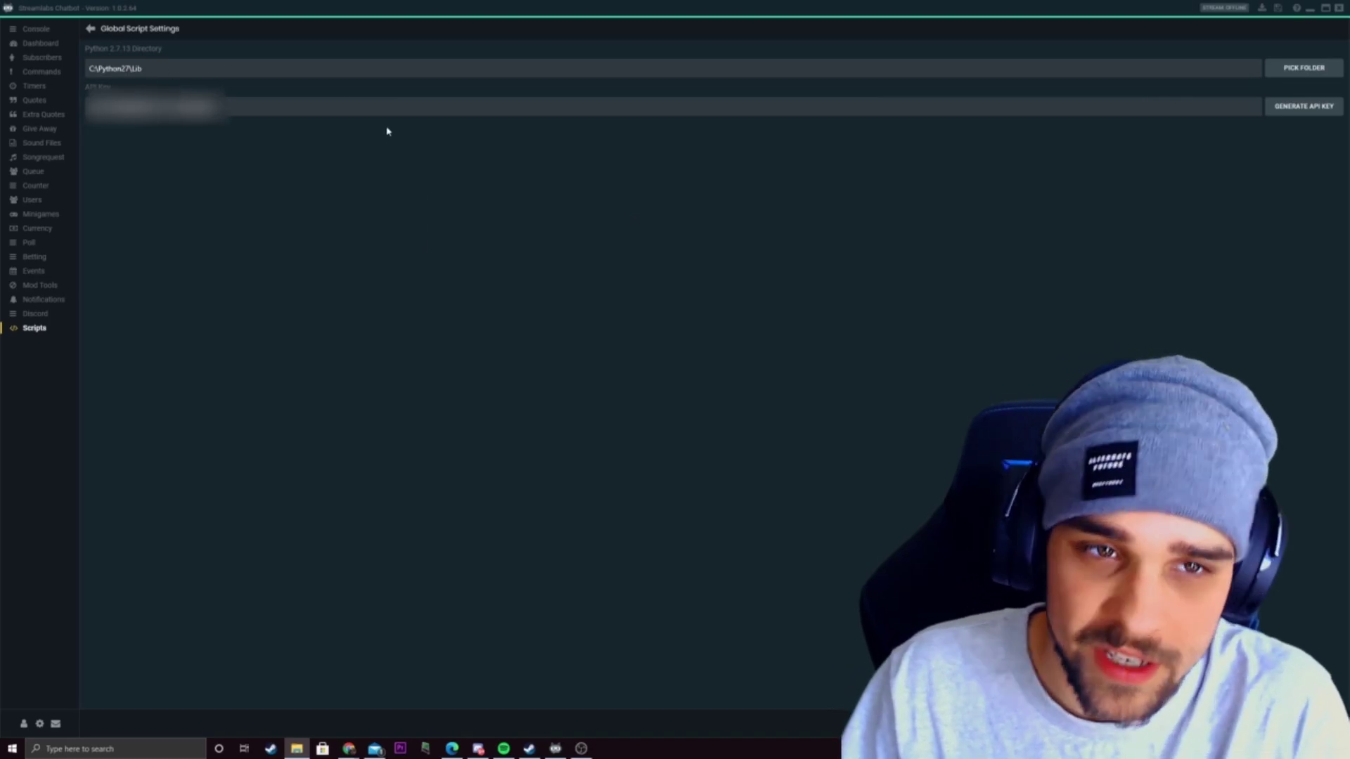
- Pick C:\Python27\Lib as the new Python directory, accepting the warning
mouse_move(92, 68)
left_mouse_down()
mouse_move(121, 68)
mouse_move(88, 68)
left_mouse_up()
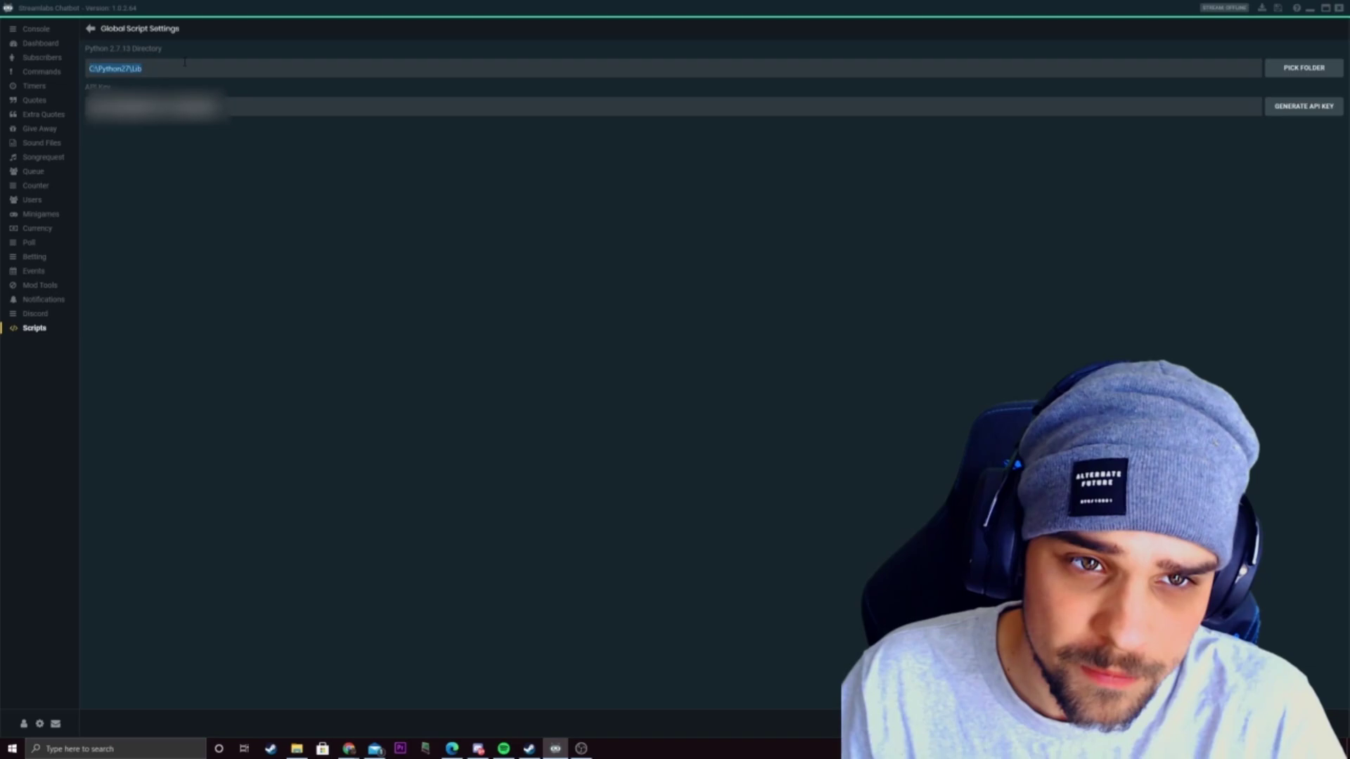
left_click(191, 96)
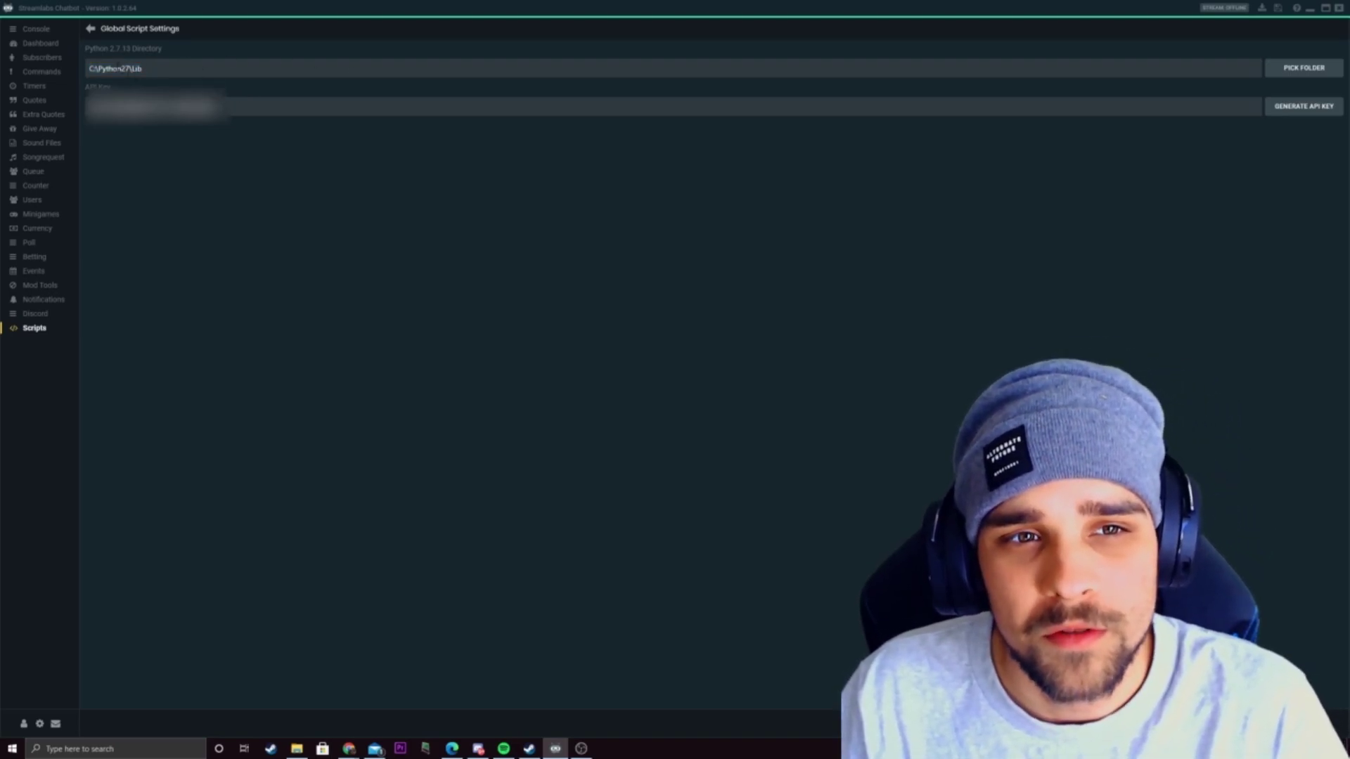
left_click(174, 71)
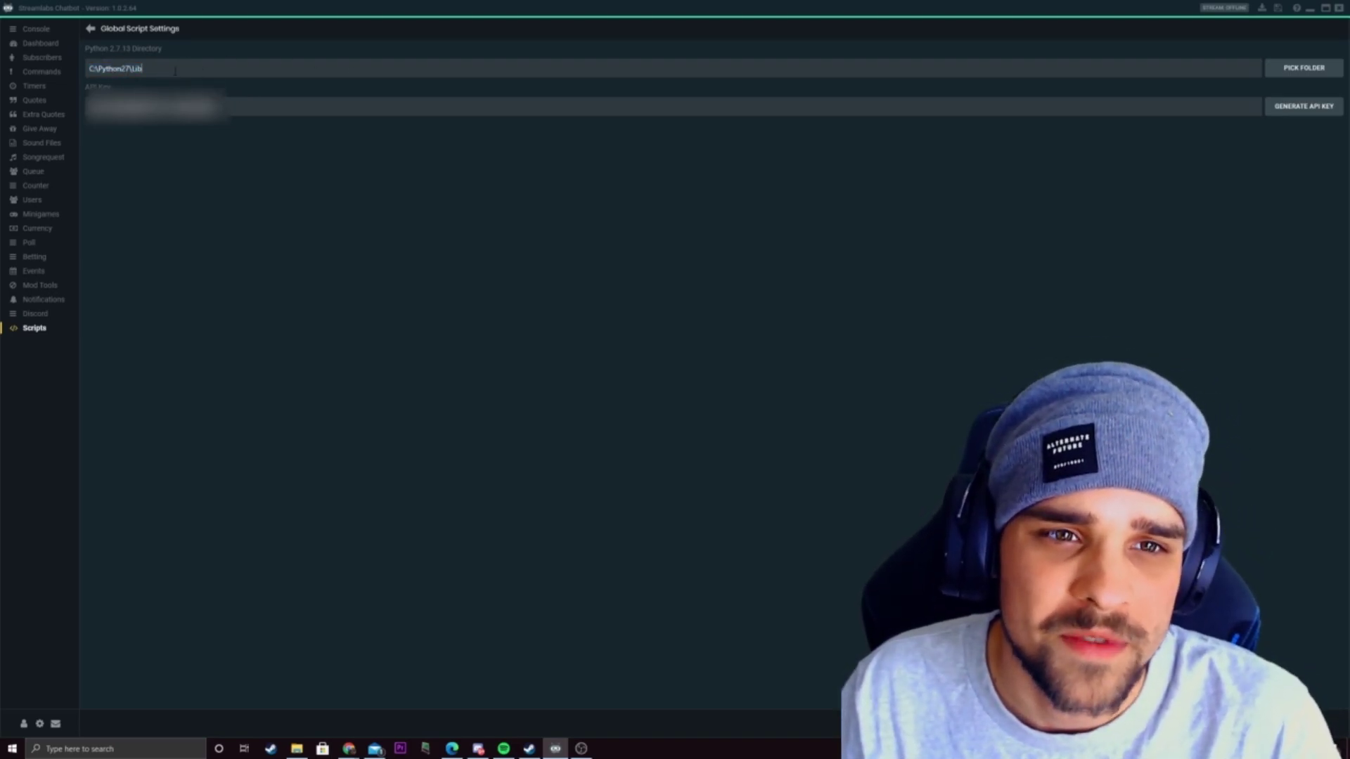
left_click(1300, 69)
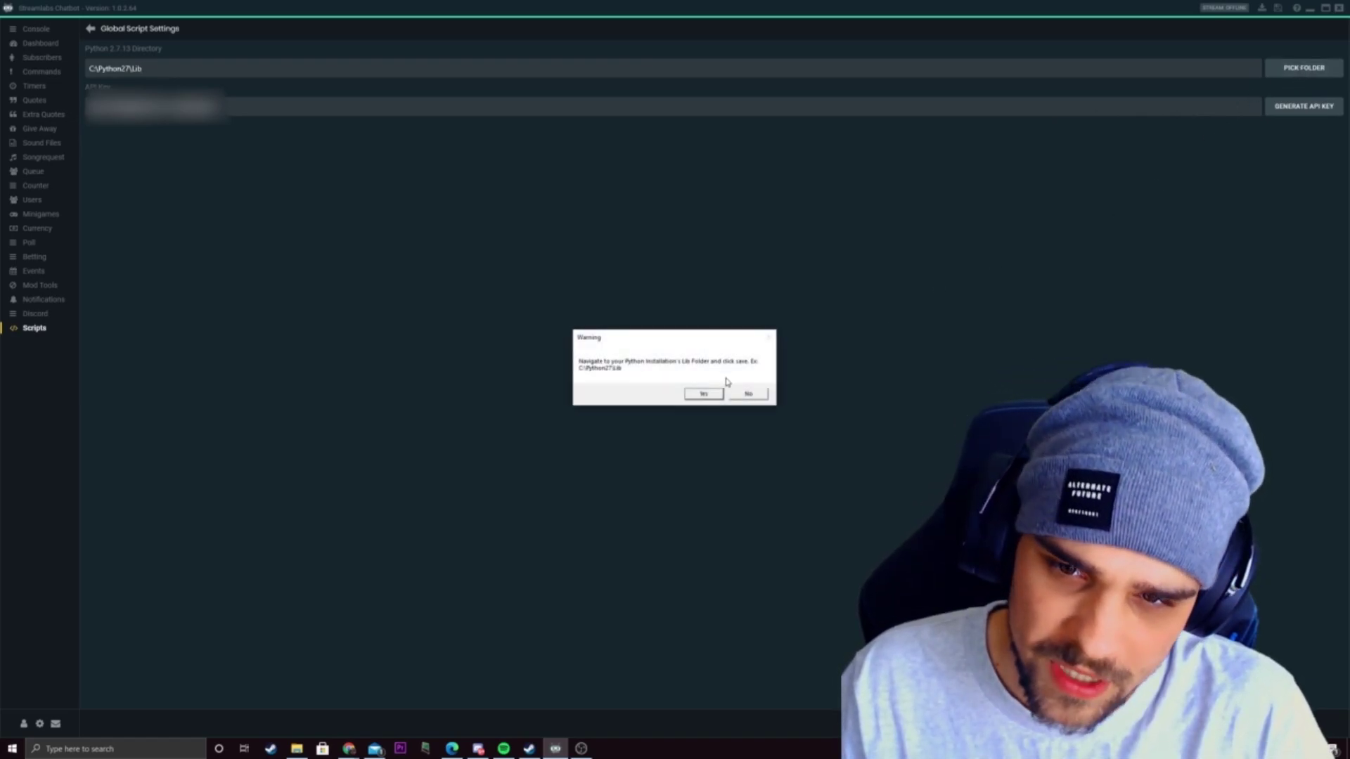
left_click(702, 396)
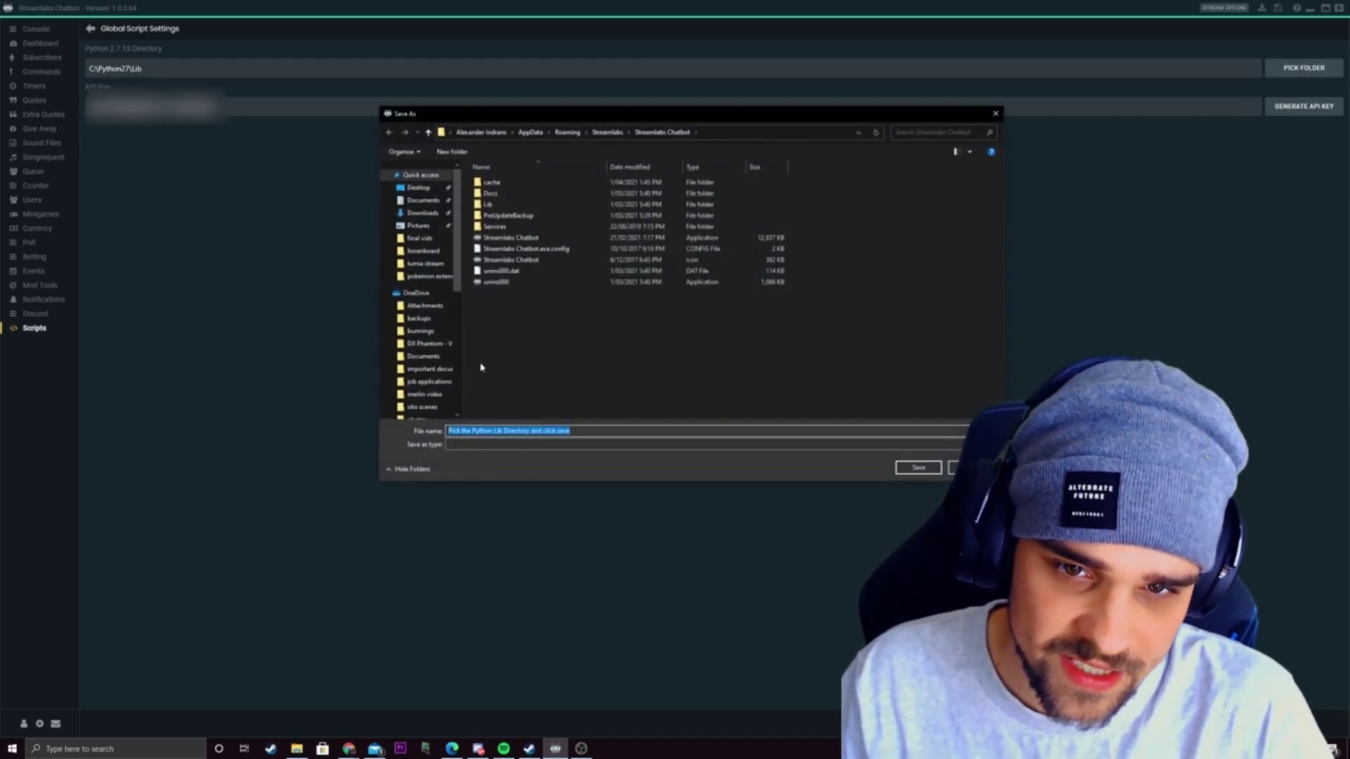
scroll(455, 232, "down", 4)
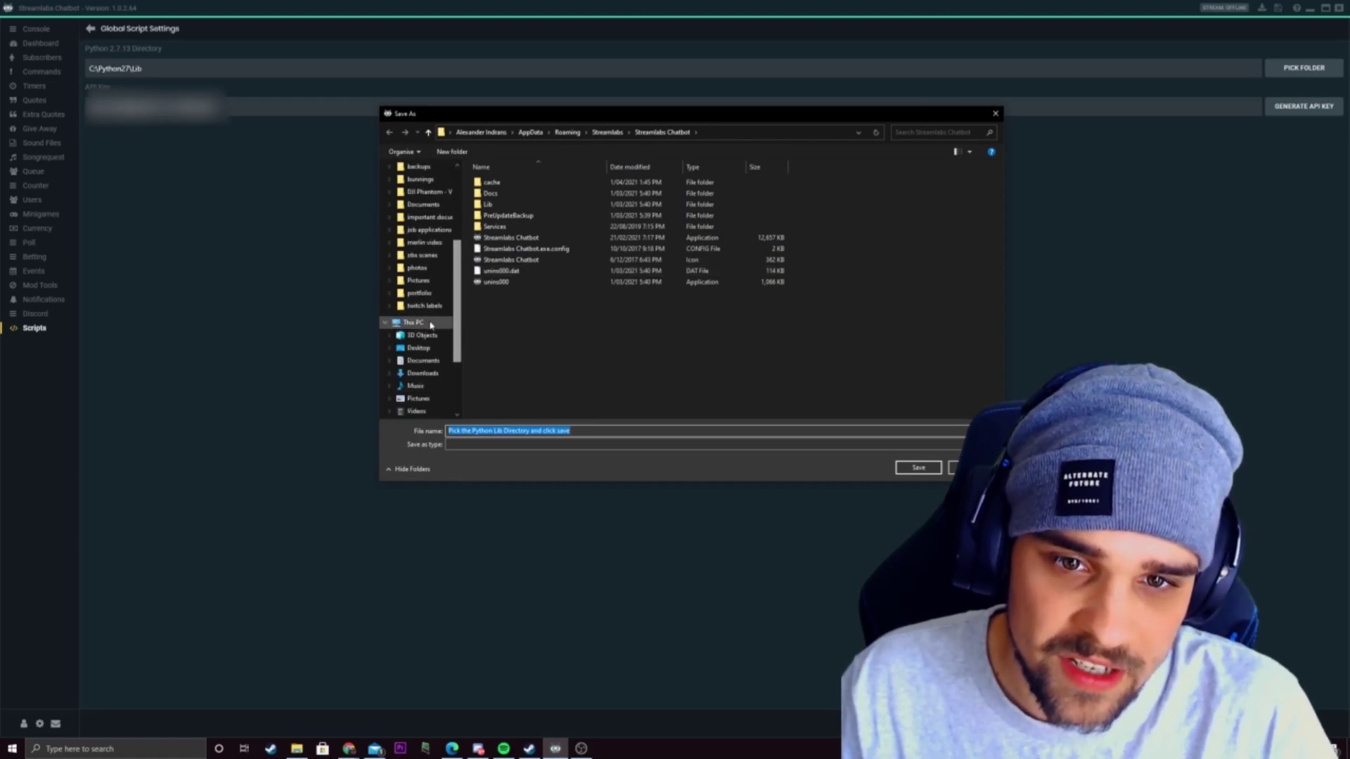
left_click(419, 323)
double_click(517, 294)
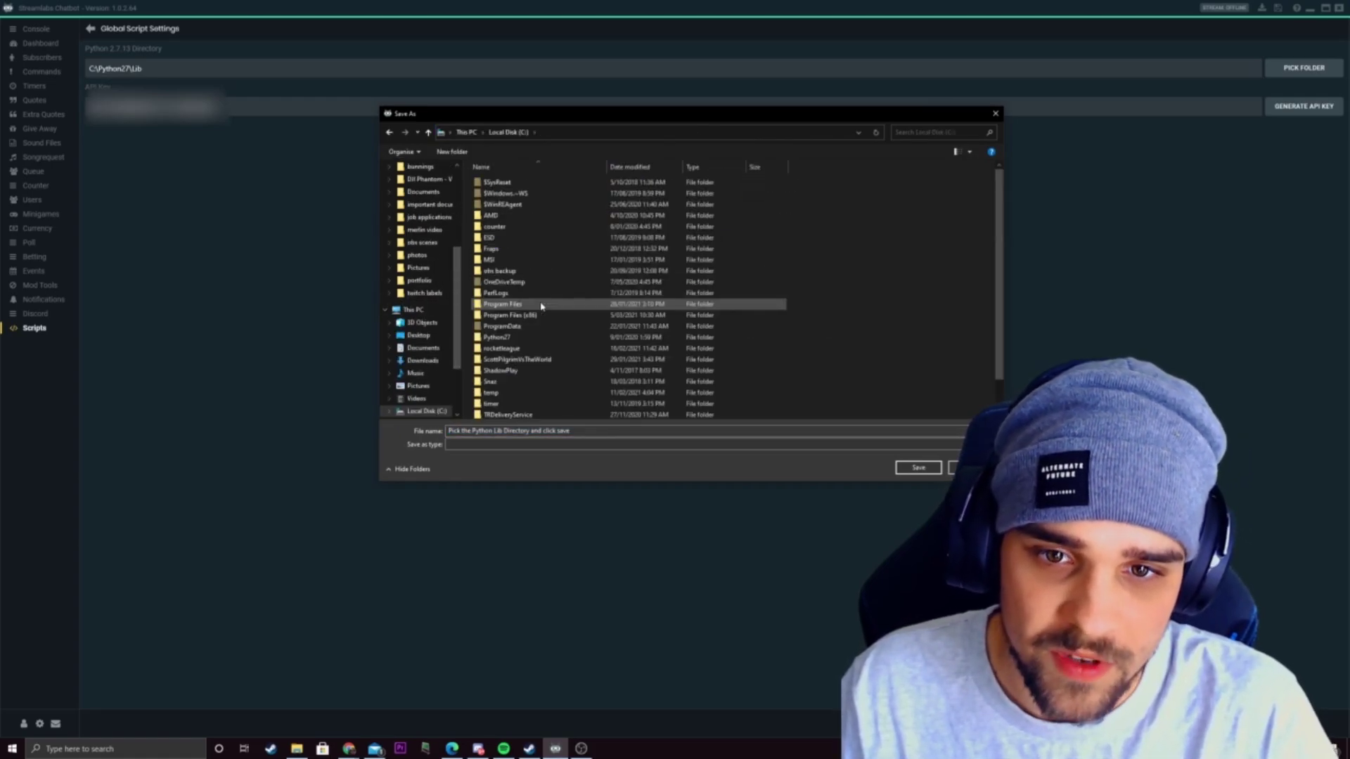
scroll(528, 359, "down", 1)
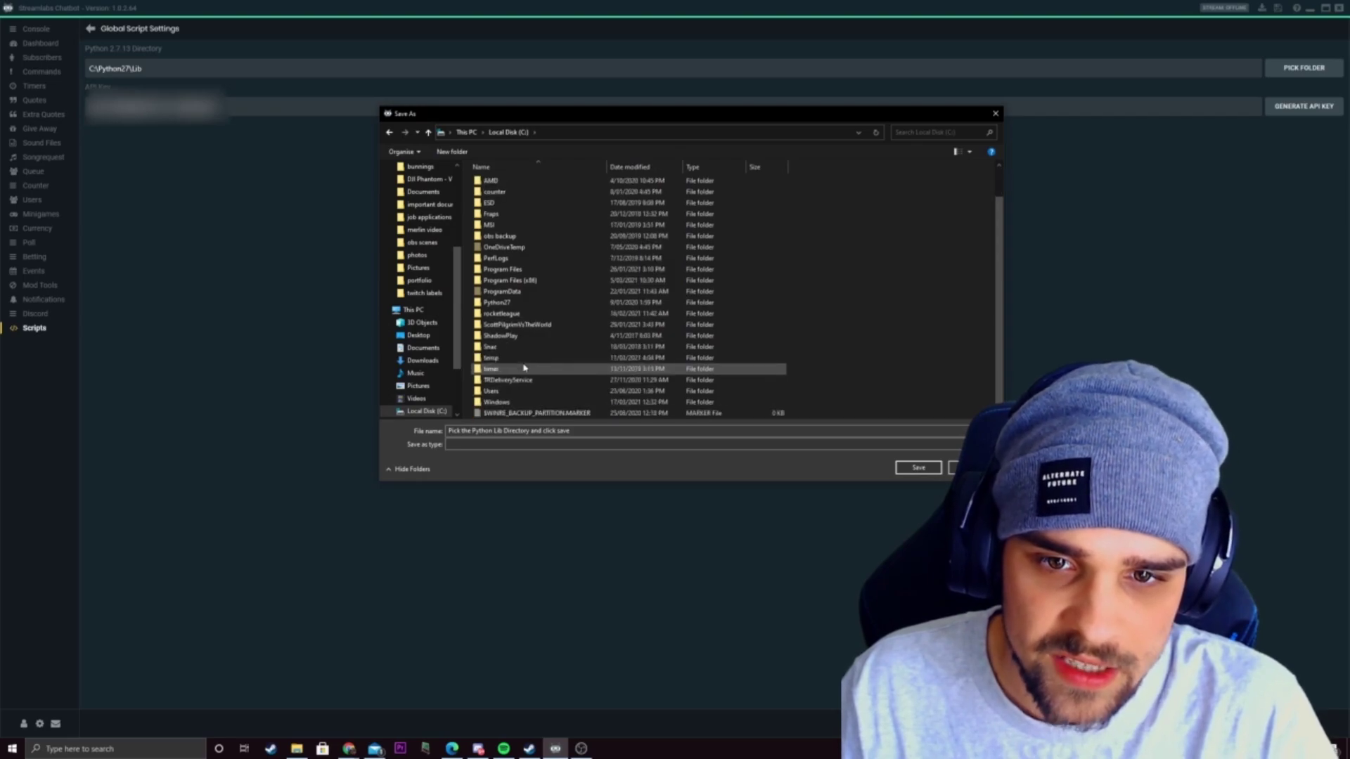
double_click(505, 303)
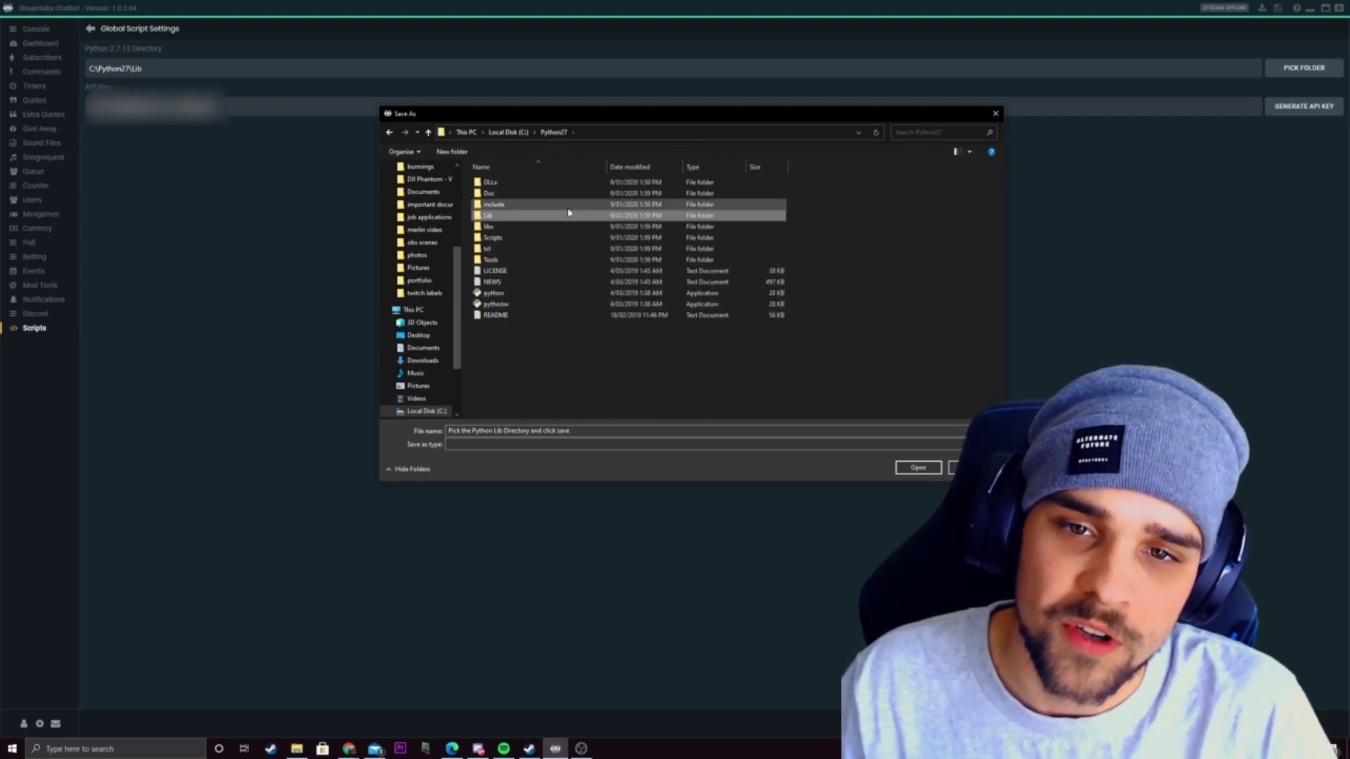
left_click(490, 216)
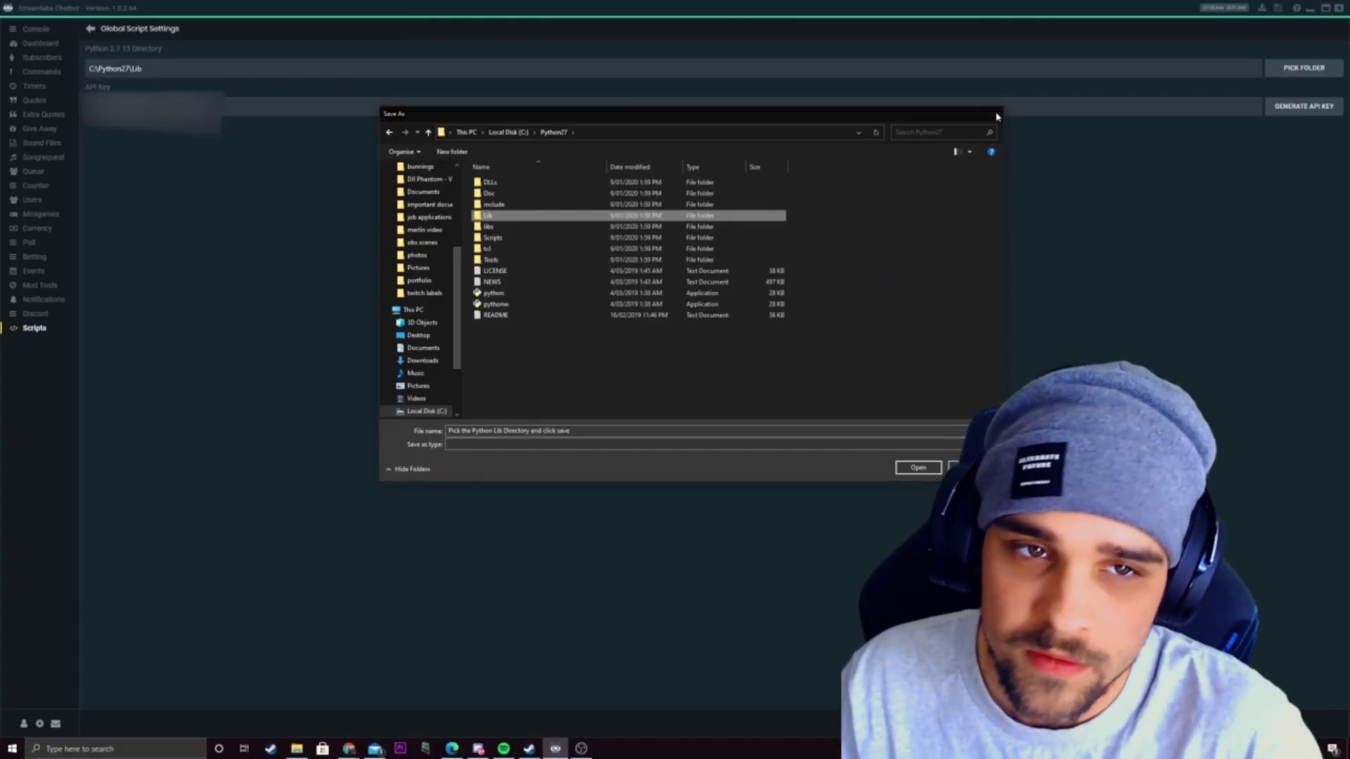
key("Return")
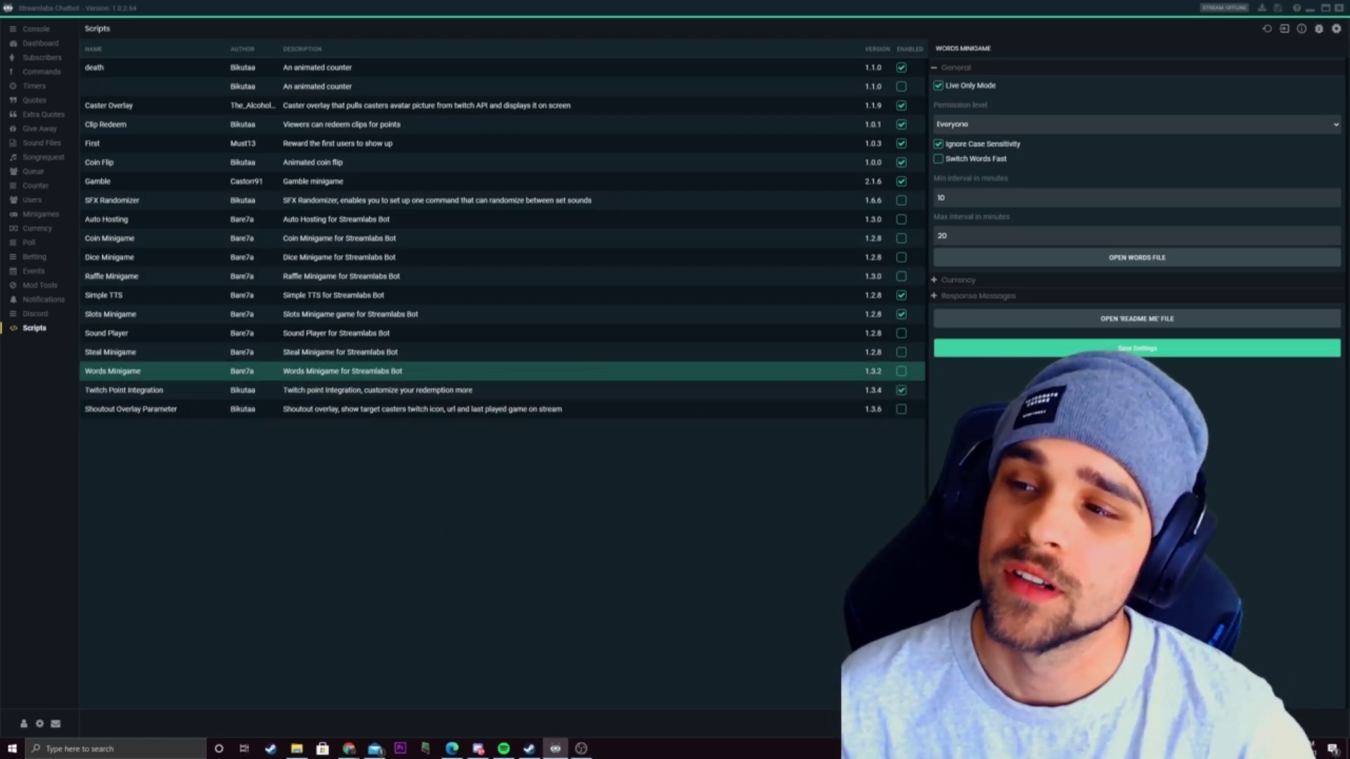
- Maximize the Chrome window showing The Singularity 1.2.5.1 GitHub release page
left_click_drag(731, 91, 711, 13)
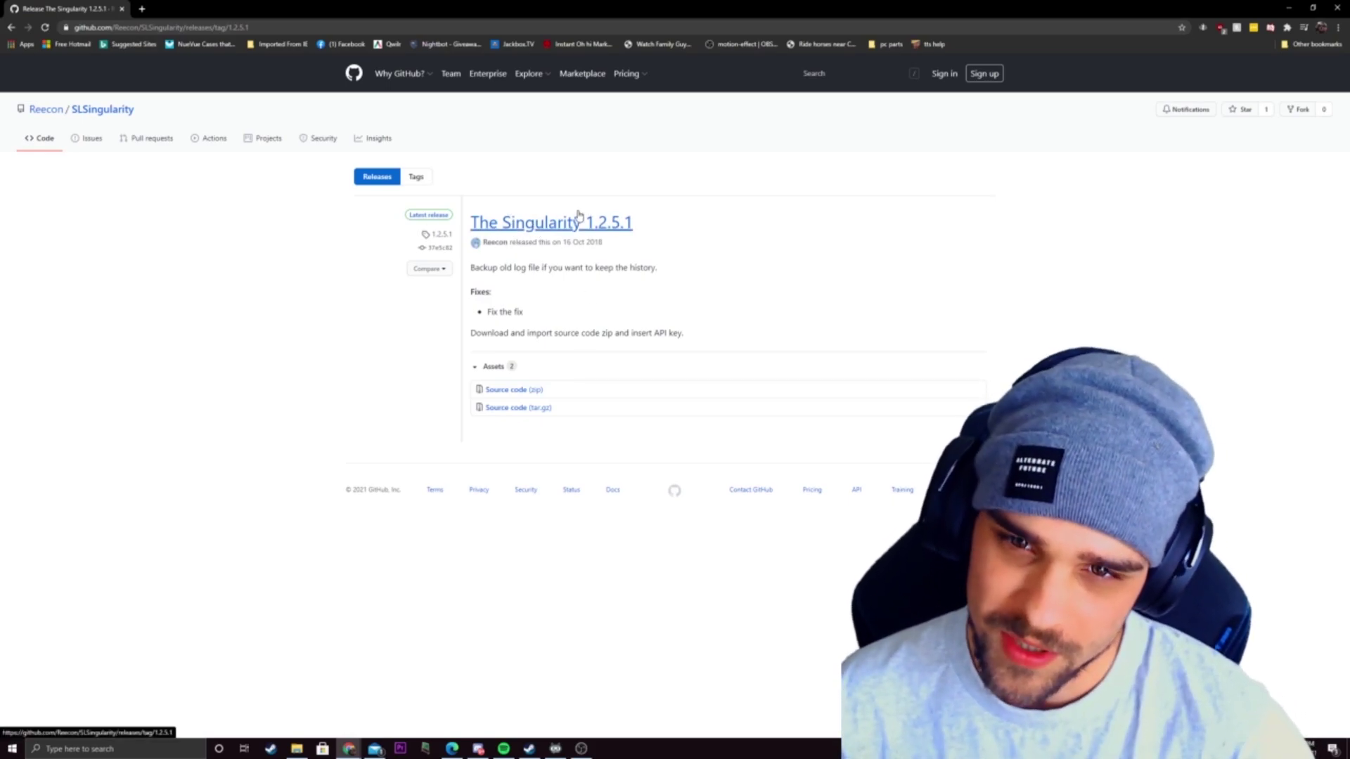
- Download the SLSingularity-1.2.5.1.zip source code and bring up the Scripts list's context menu
left_click(524, 391)
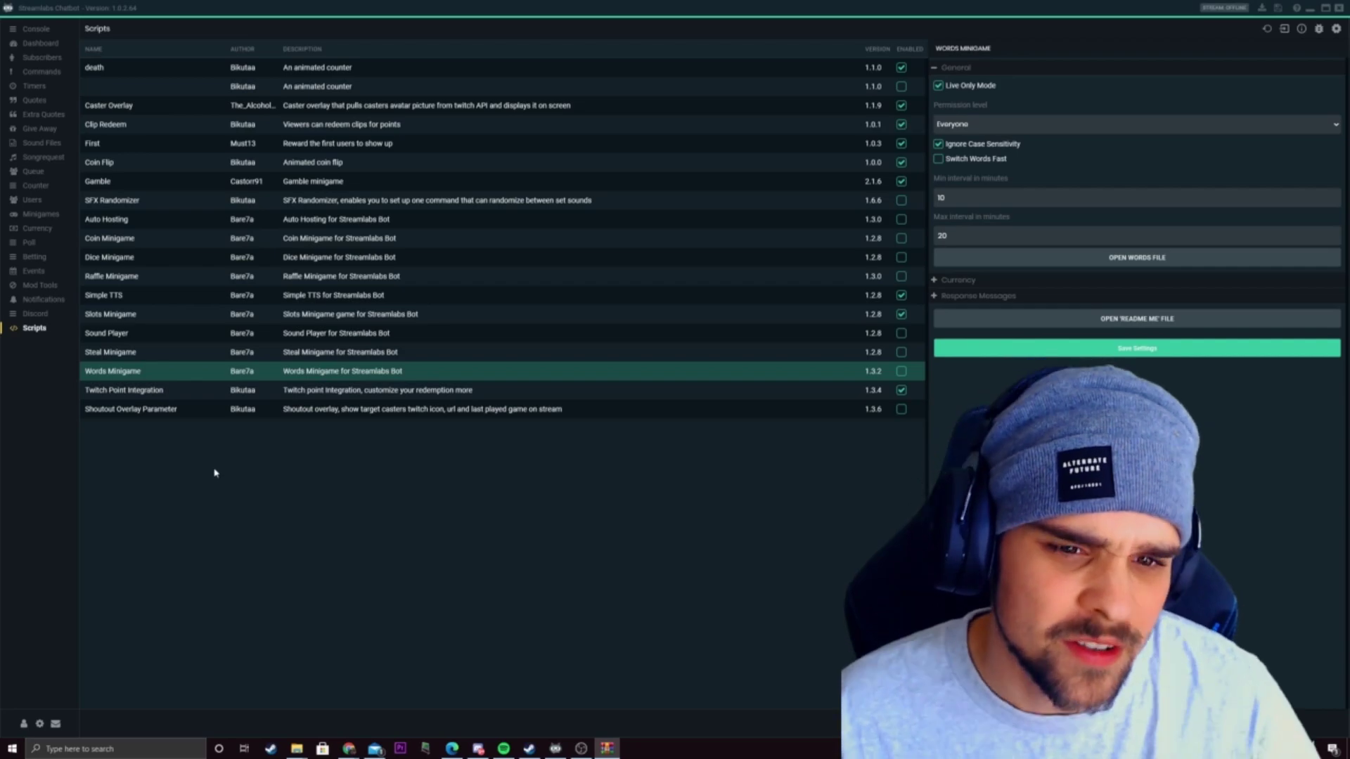
right_click(183, 448)
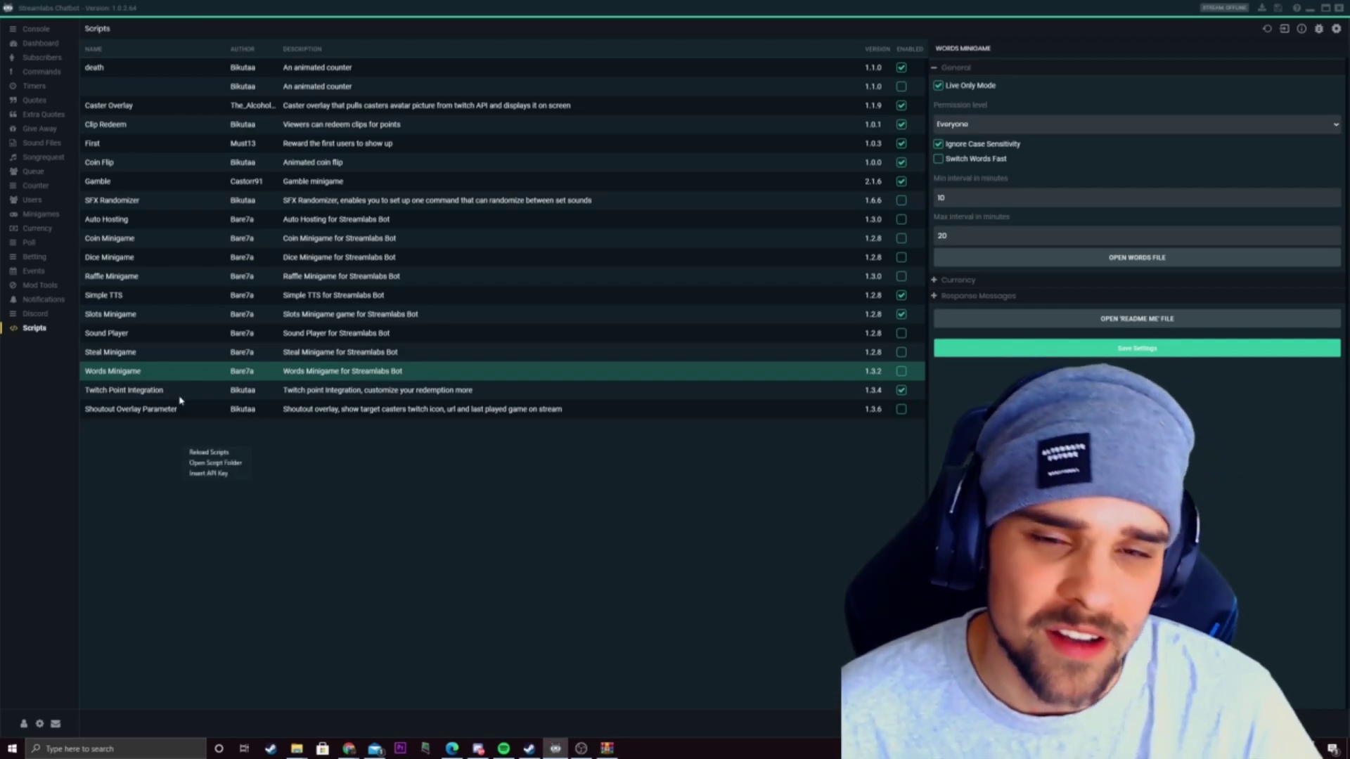
- Drag the SLSingularity-1.2.5.1 folder into the chatbot's Scripts folder, then close Explorer
left_click(216, 463)
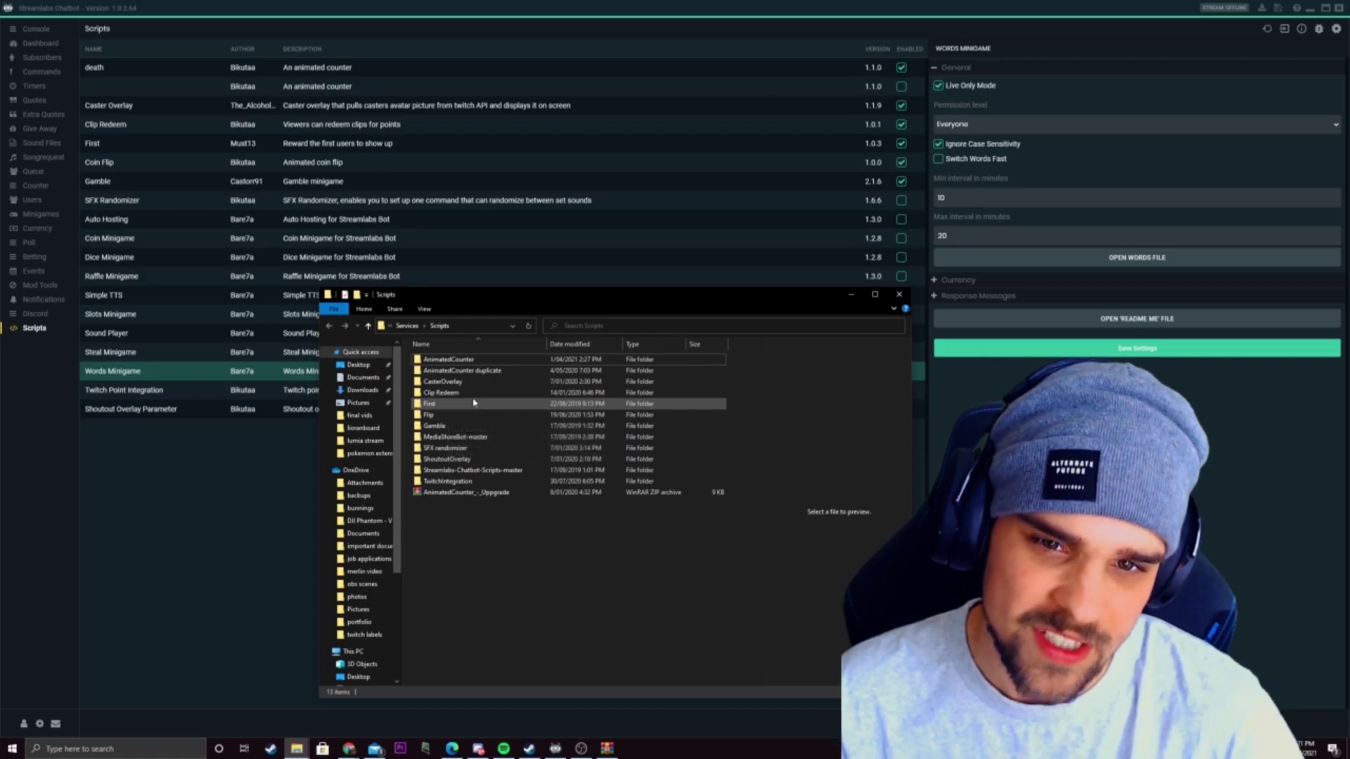
left_click(457, 374)
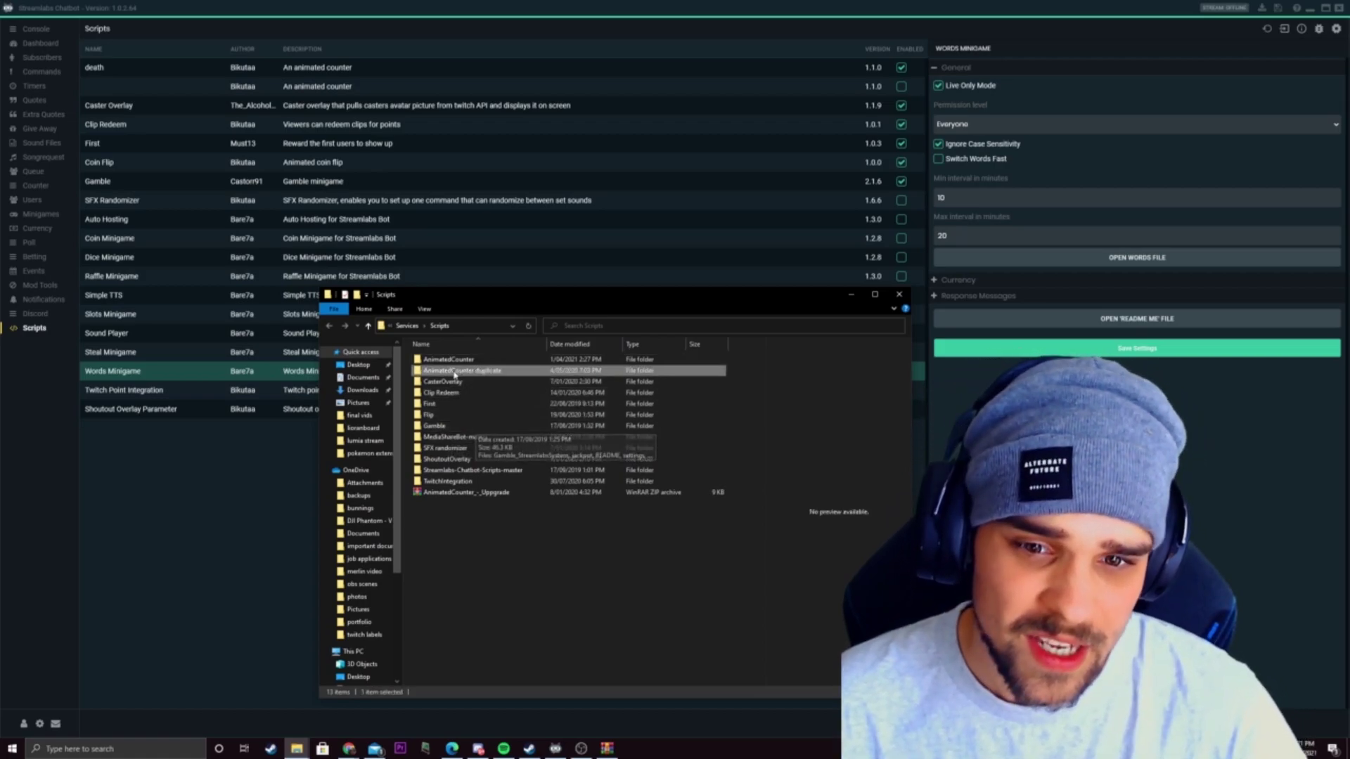
left_click(456, 461)
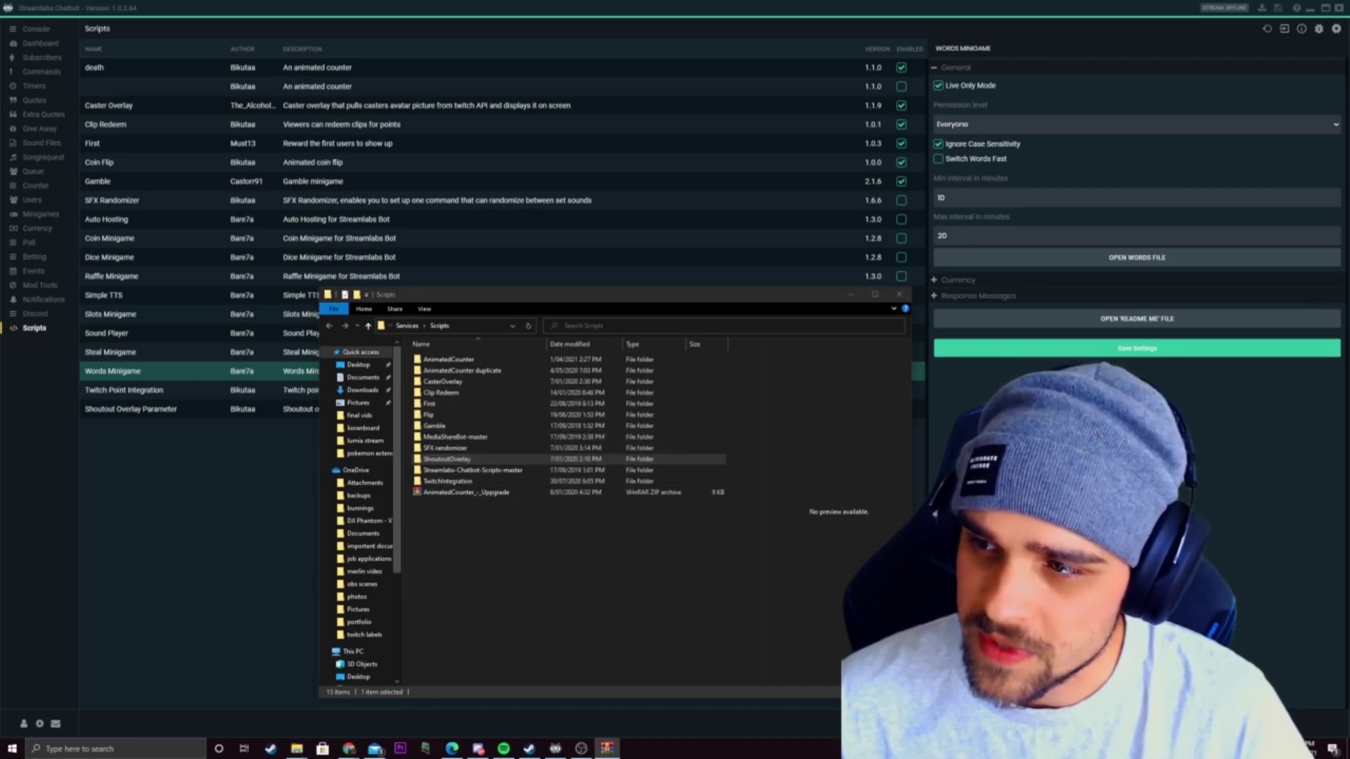
left_click_drag(682, 537, 453, 548)
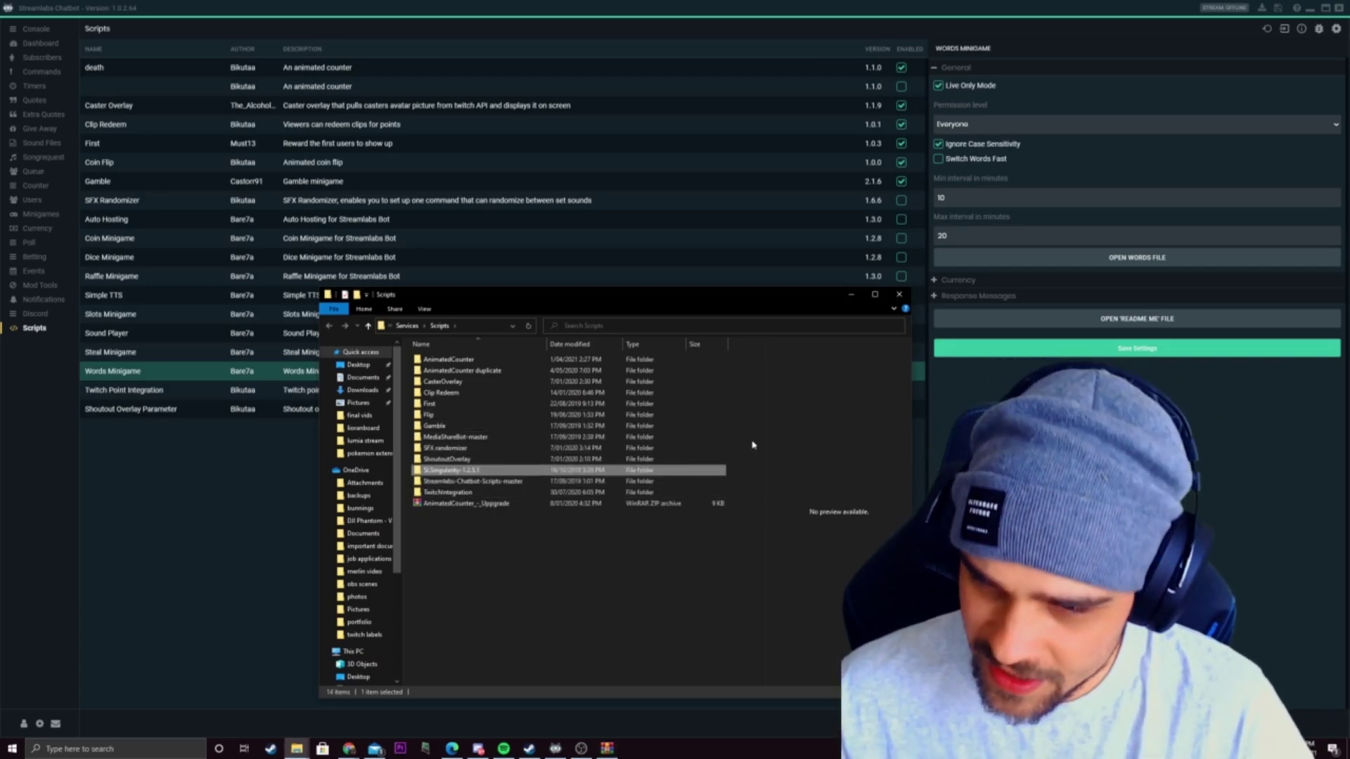
left_click(899, 294)
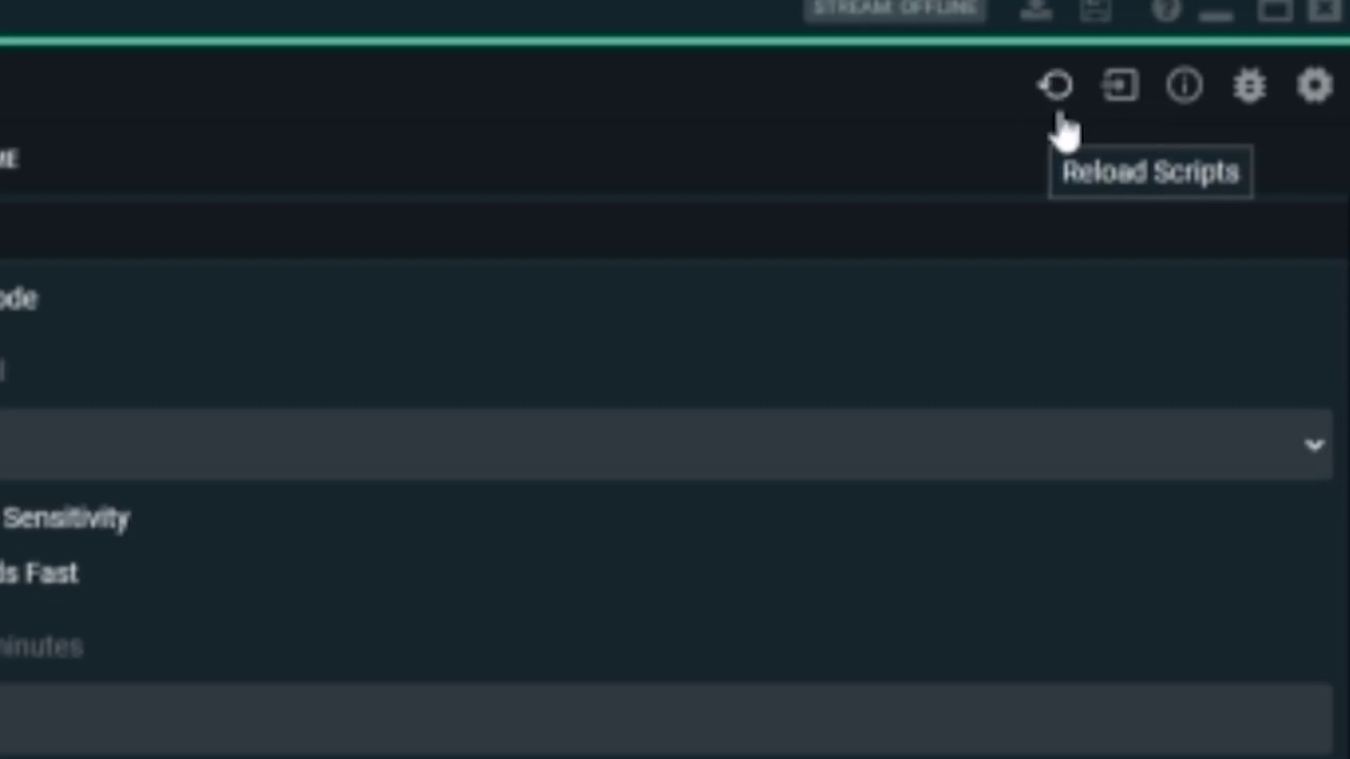
- Reload the scripts so the unchecked Singularity 1.2.5.1 entry appears
left_click(1058, 116)
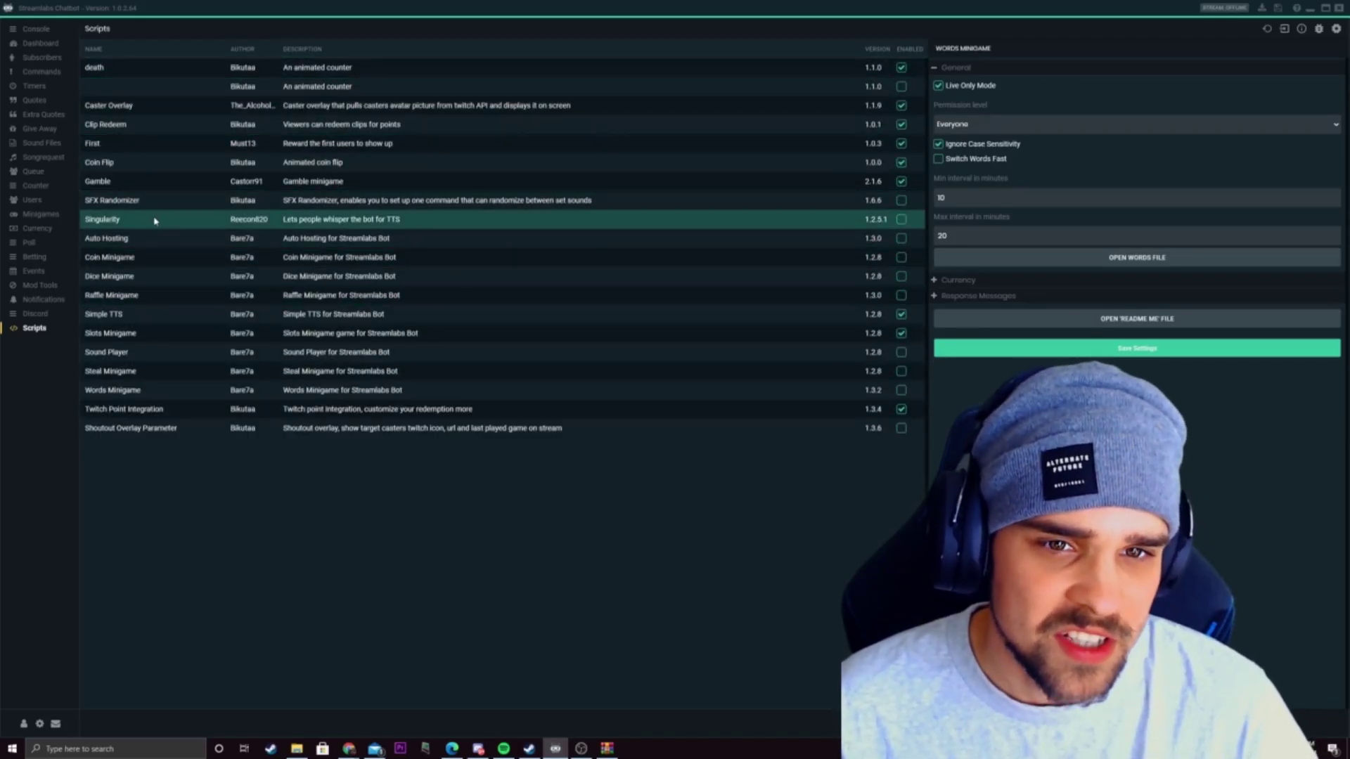
- View Singularity's settings, then Simple TTS's: !tts, Subscriber permission, cost 300, Male voice
left_click(143, 228)
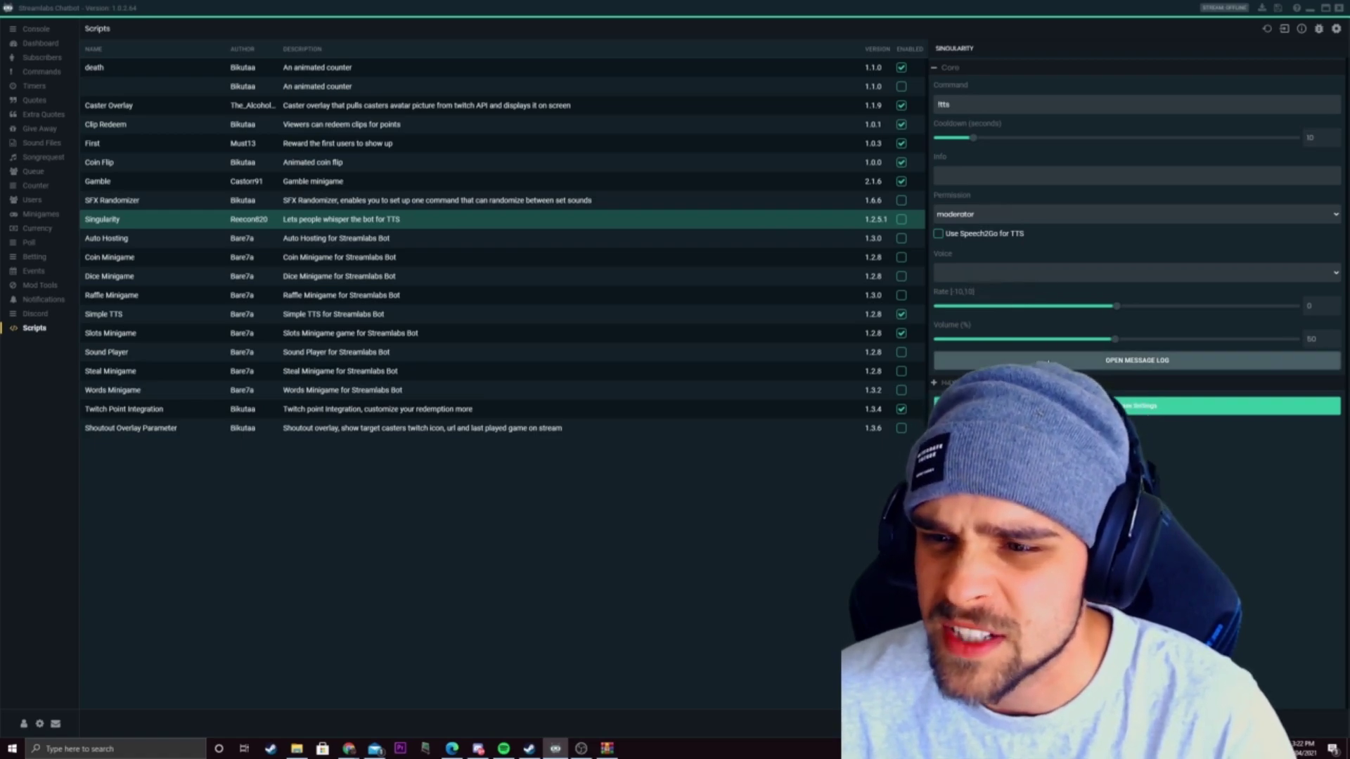
left_click(703, 314)
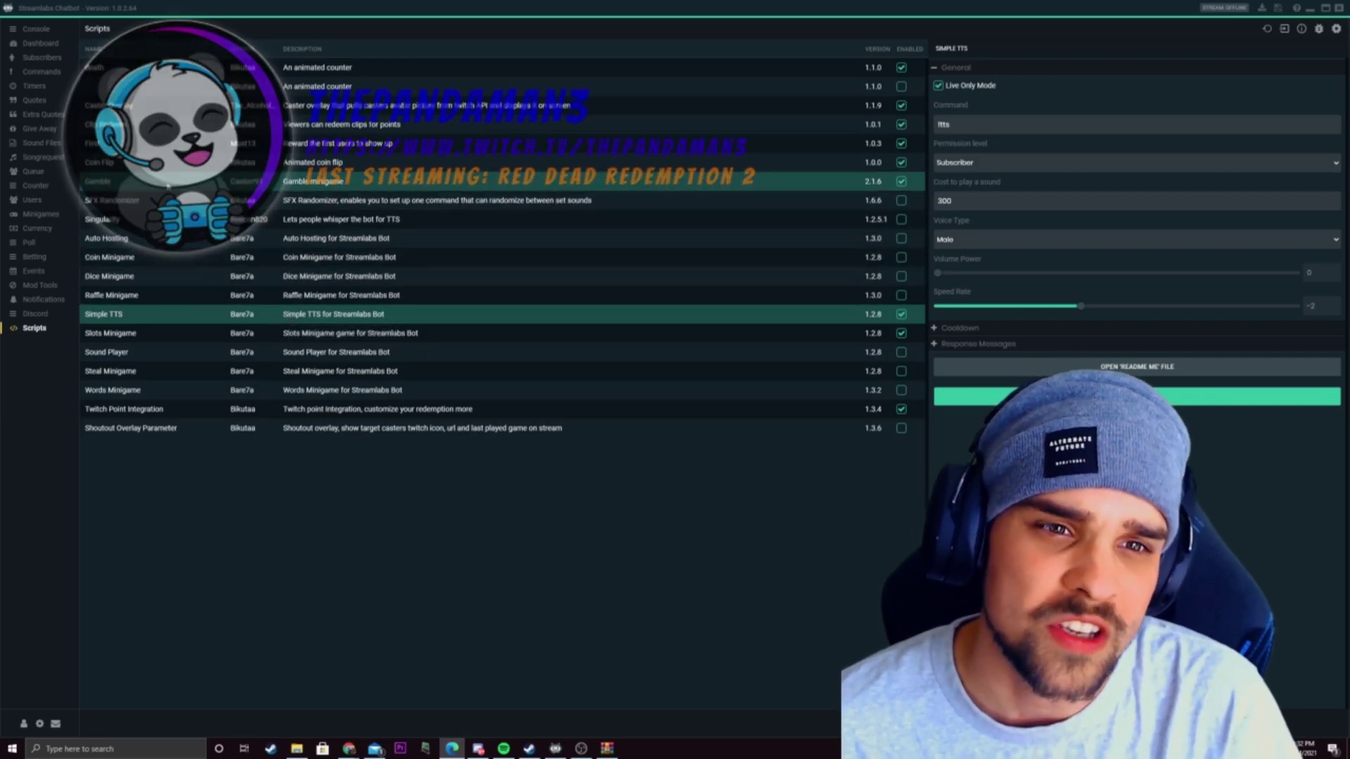
- Choose Insert API Key for Caster Overlay, bringing up the API_Key.js warning
left_click(137, 112)
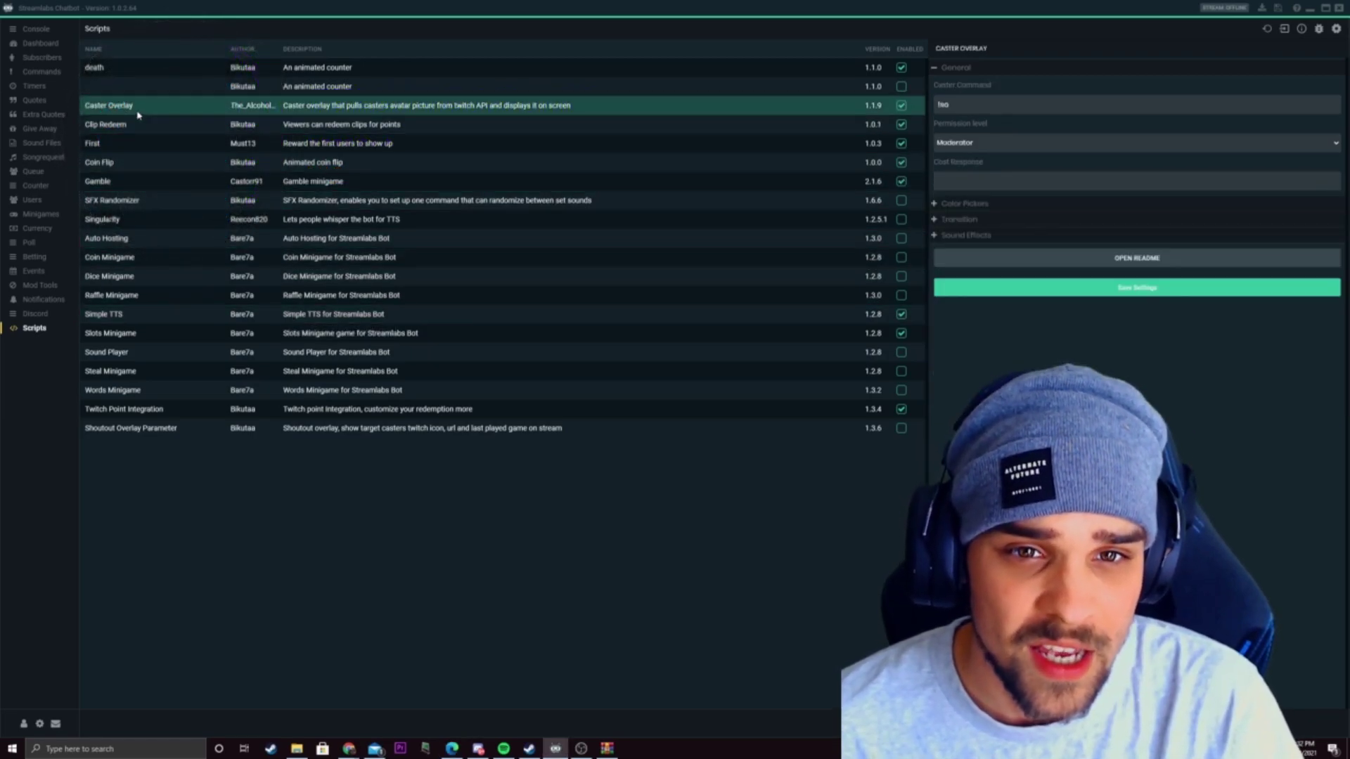
right_click(169, 112)
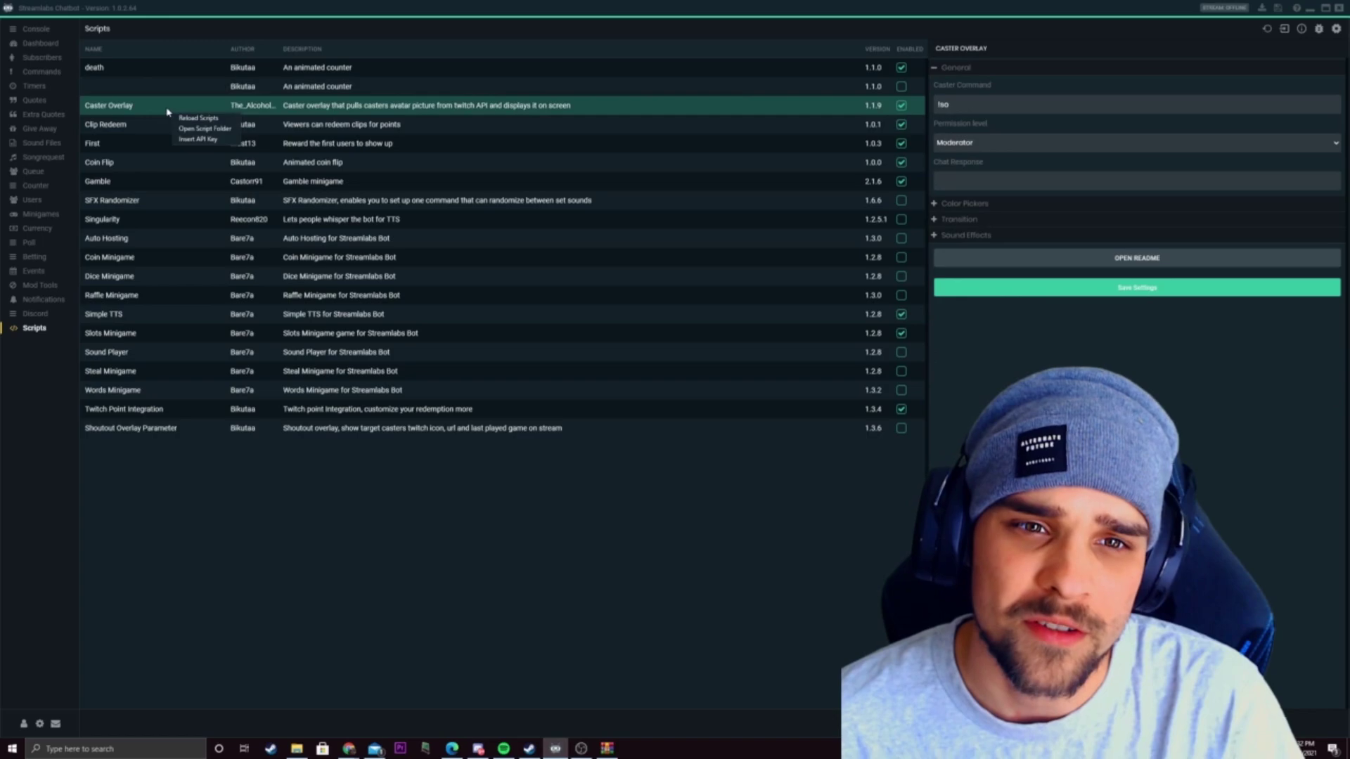
left_click(195, 140)
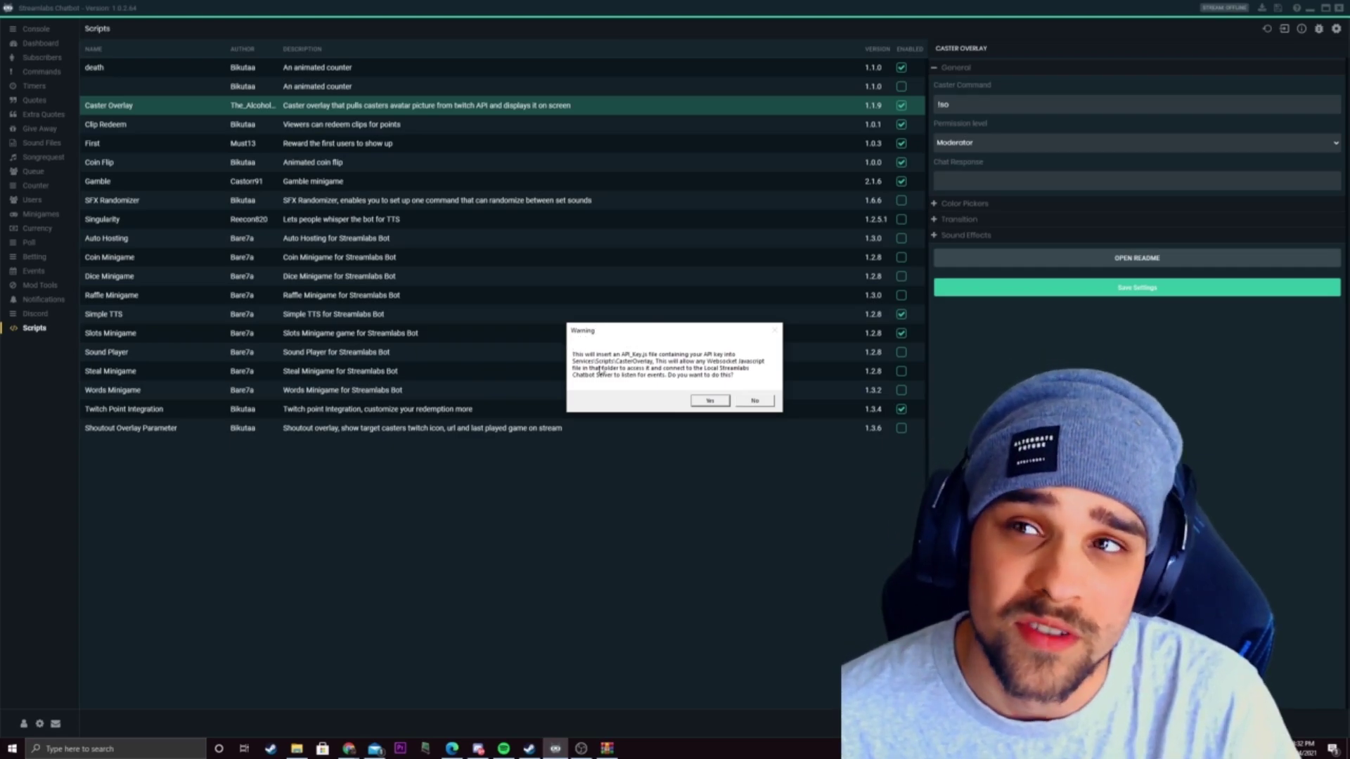
- Dismiss the API key warning and review the Caster Overlay, Clip Redeem and First script settings
left_click(492, 256)
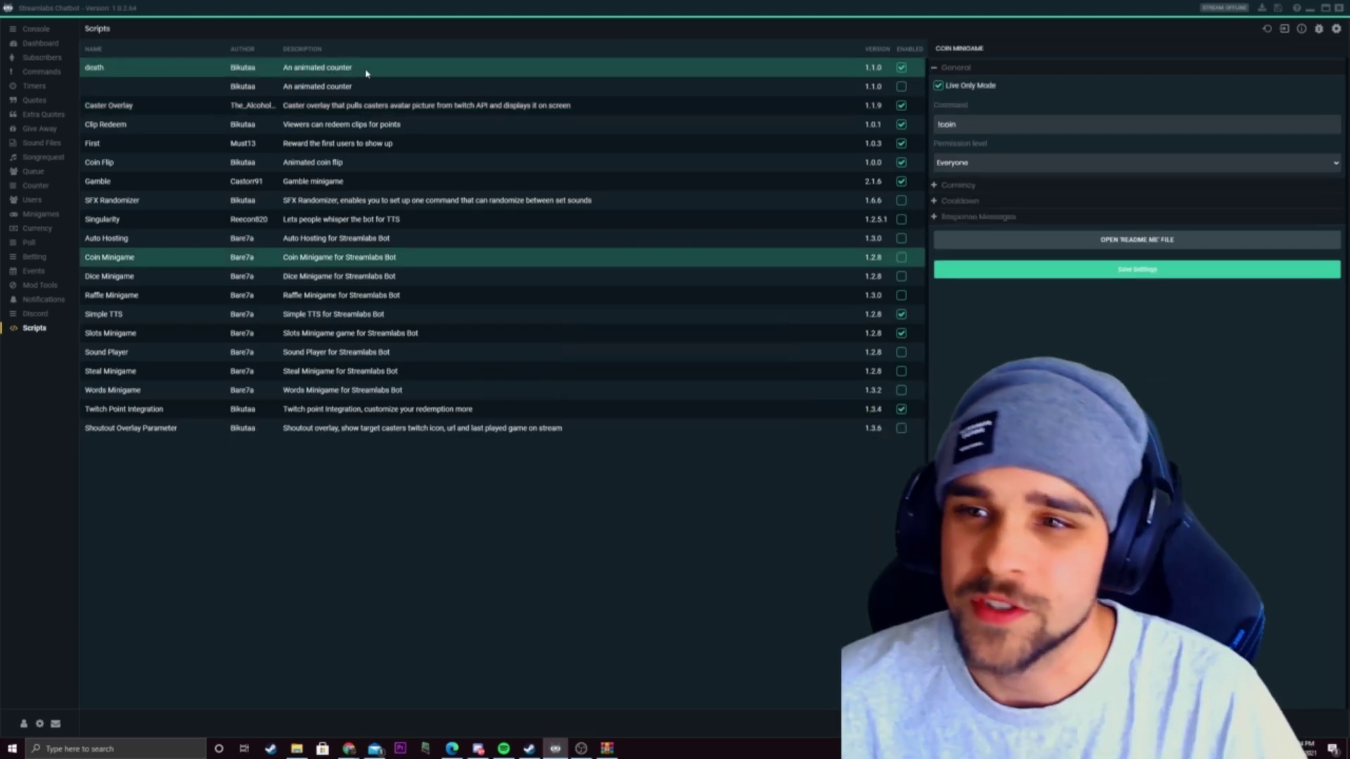
left_click(320, 106)
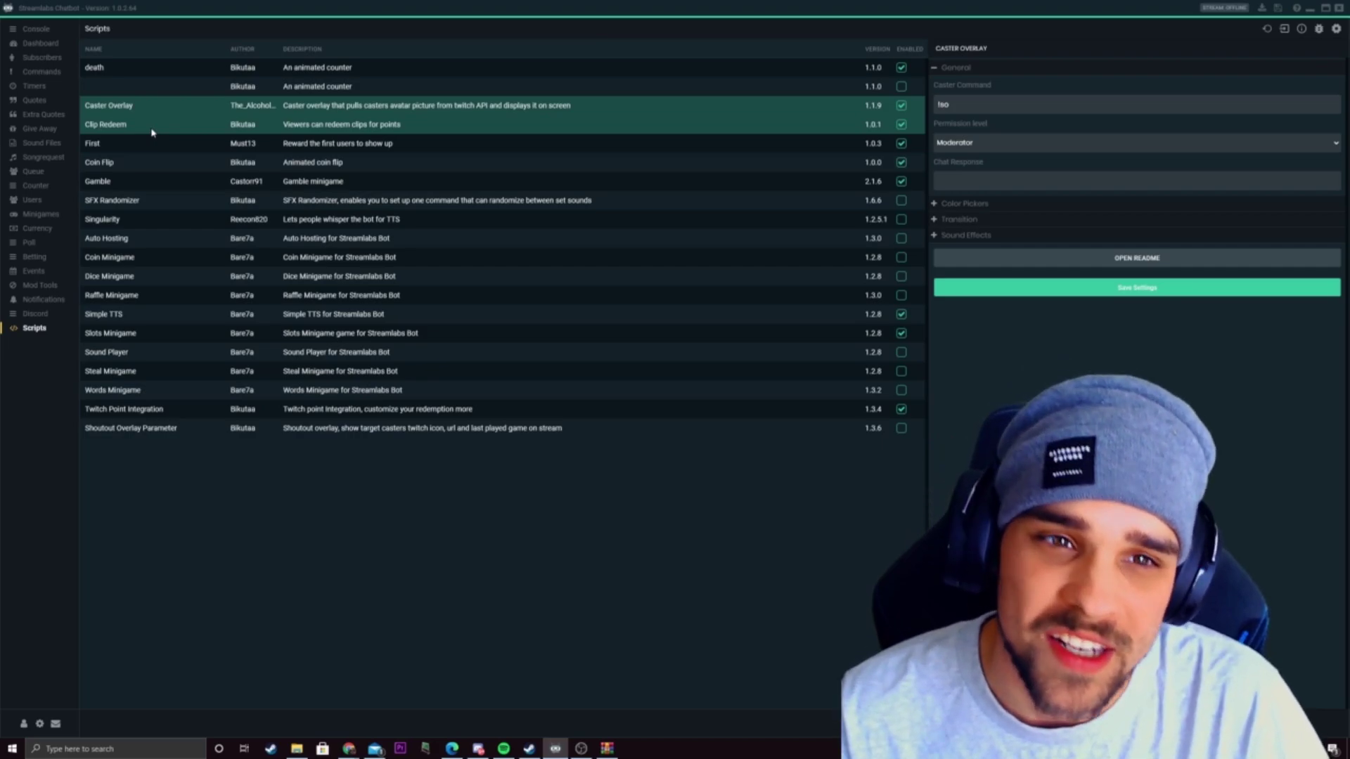
left_click(423, 128)
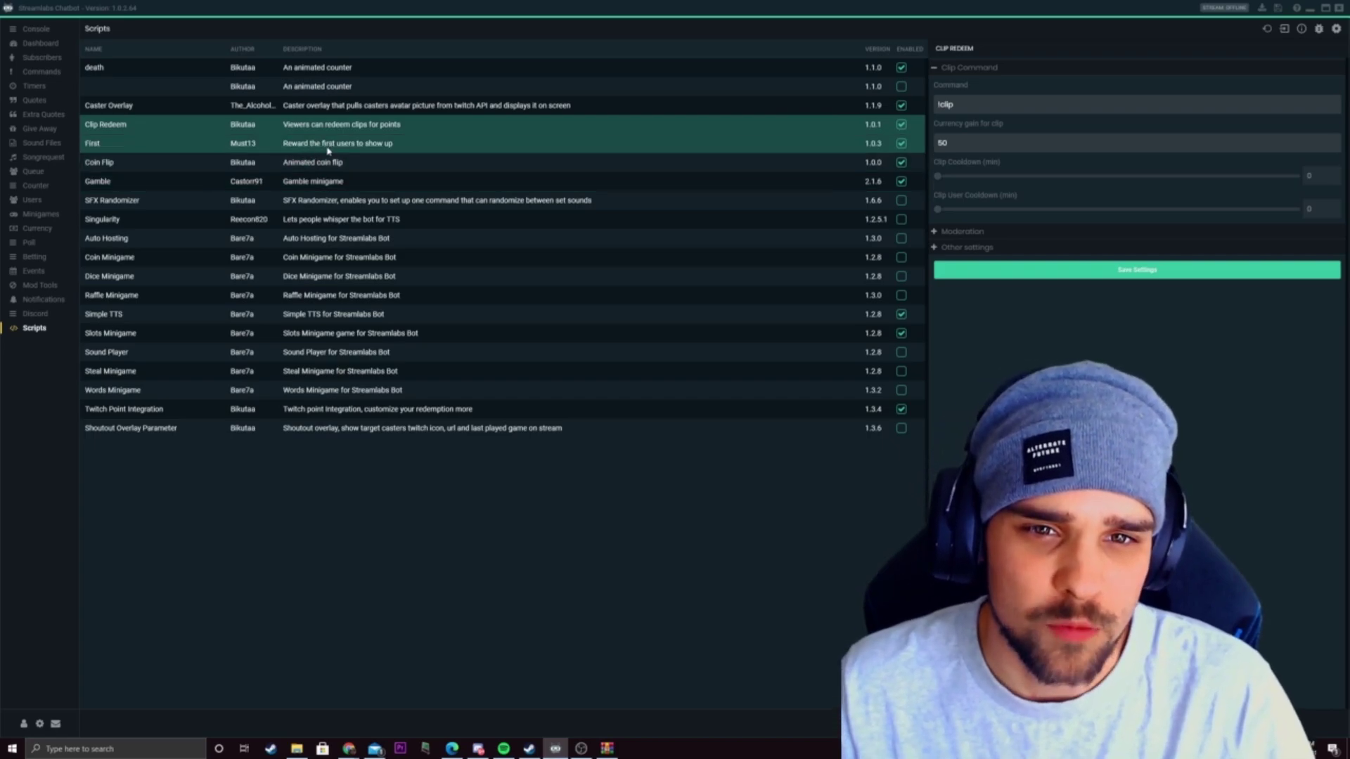
left_click(328, 148)
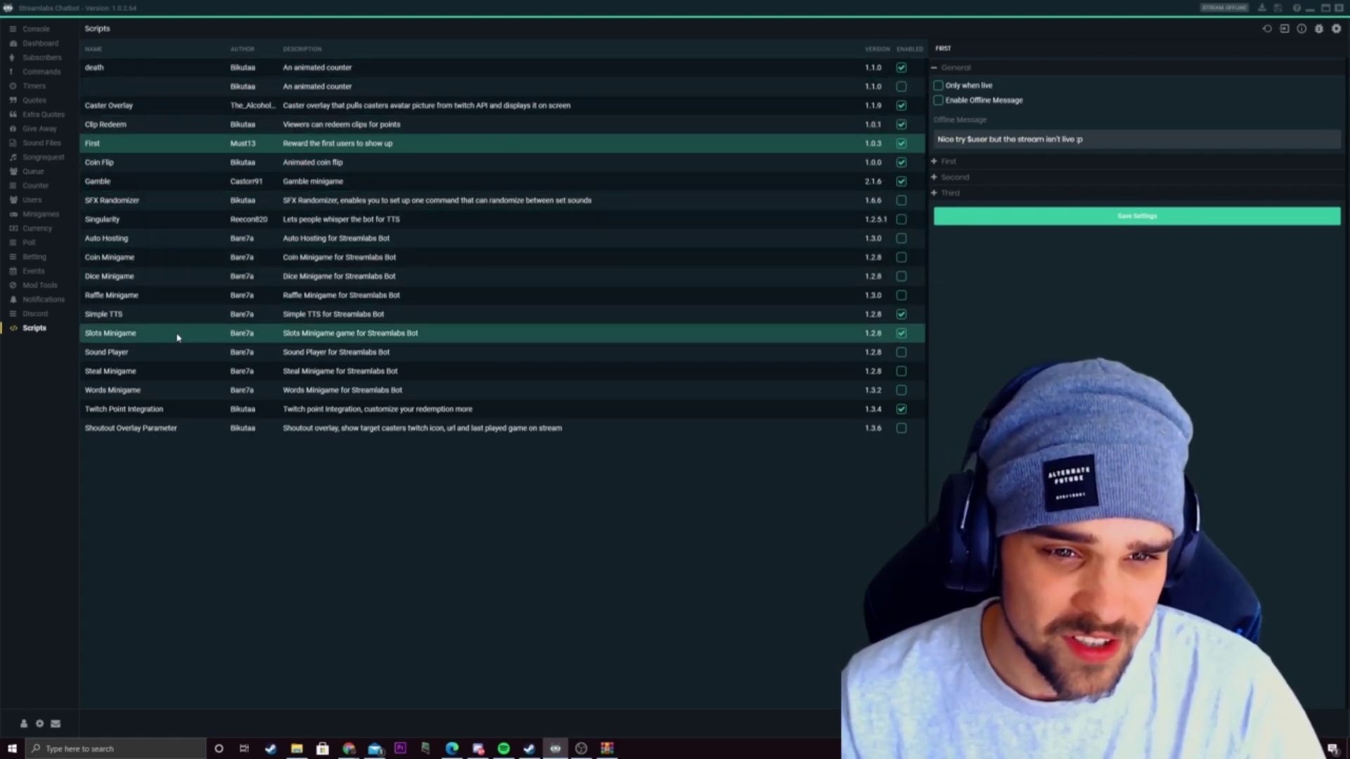
- Review the Slots Minigame, Simple TTS, Twitch Point Integration and unnamed animated counter settings
left_click(177, 338)
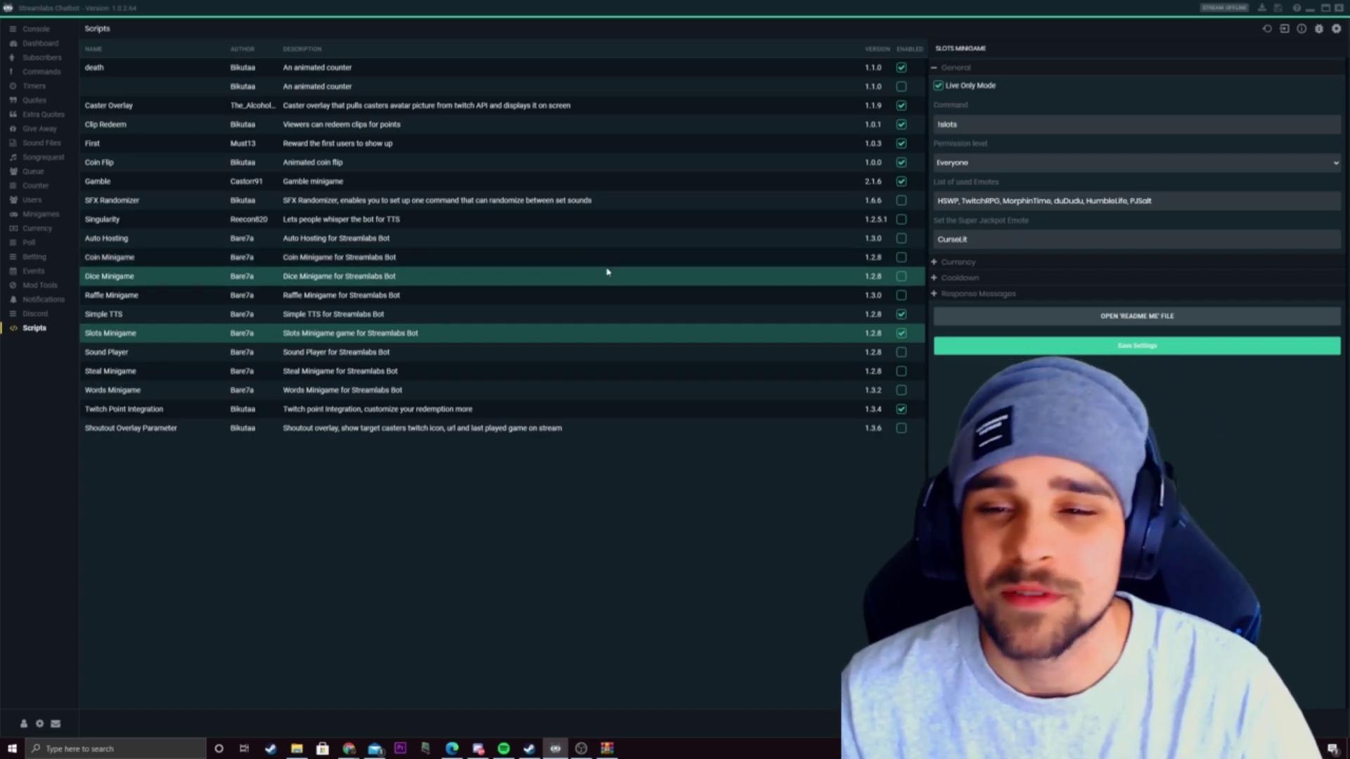
left_click(457, 317)
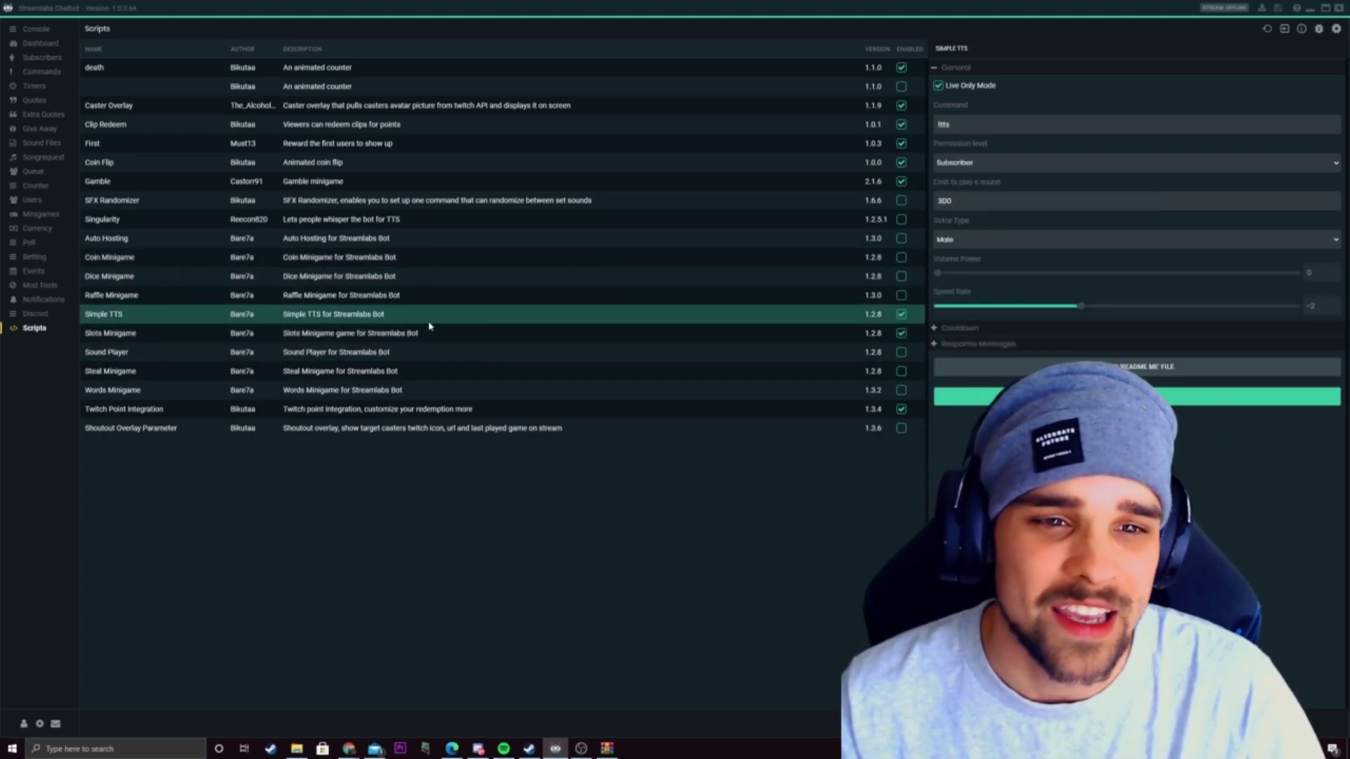
left_click(361, 411)
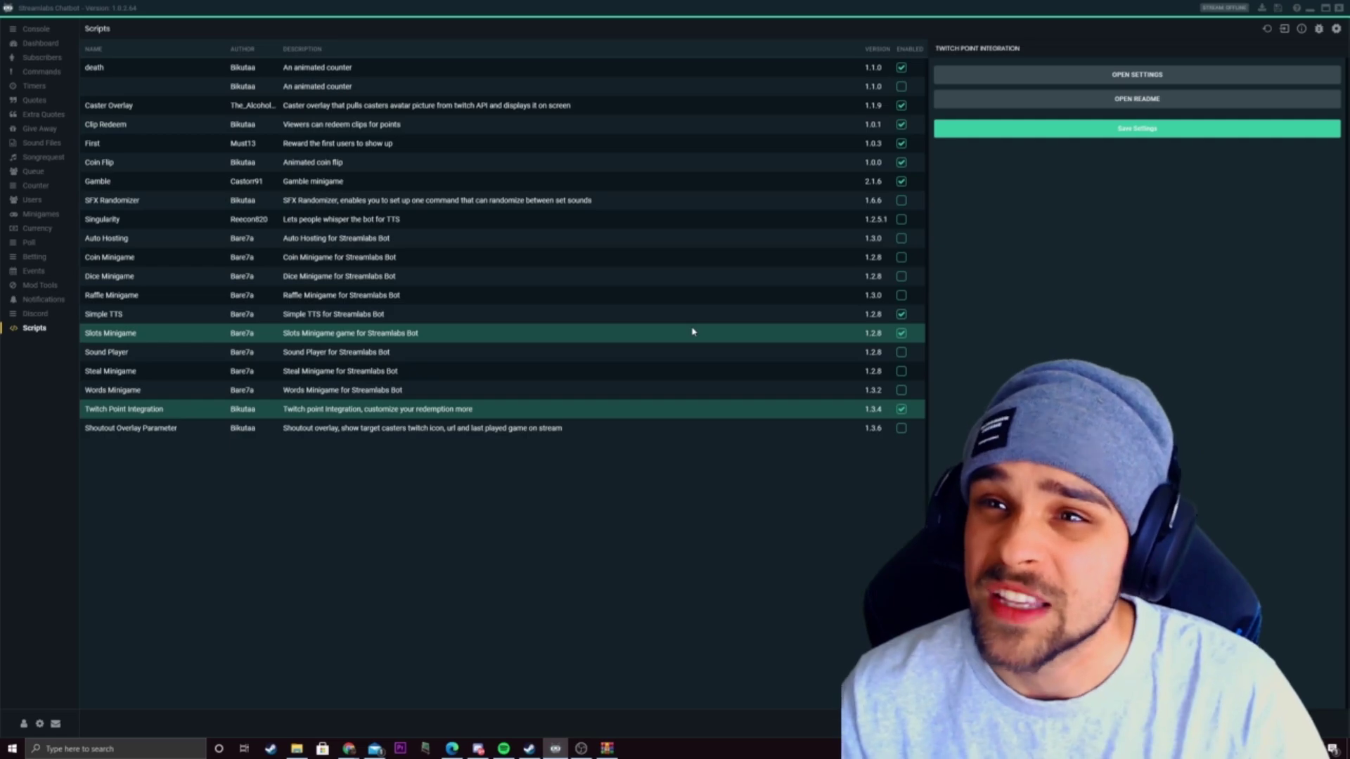
left_click(407, 87)
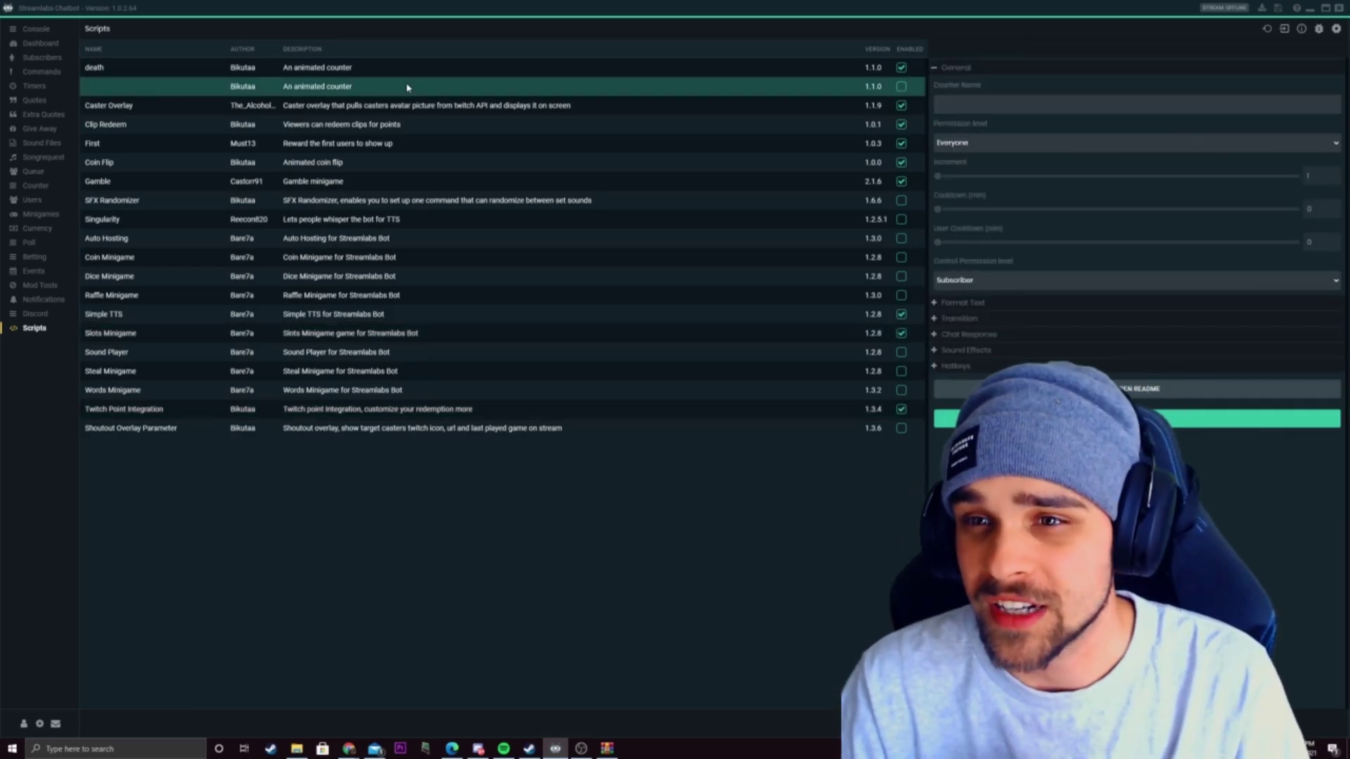
- Enable the death script, reload all scripts, select SFX Randomizer and check the script logs
left_click(902, 67)
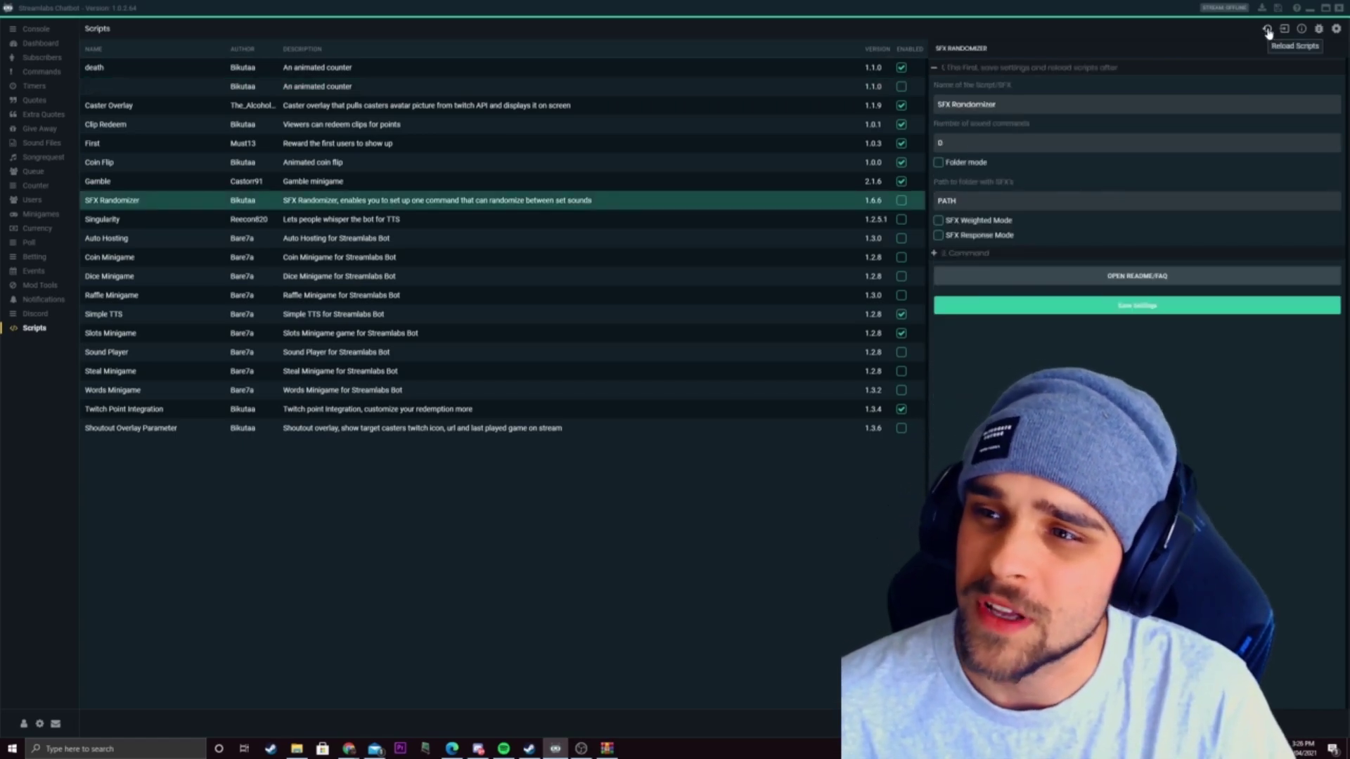
left_click(1268, 31)
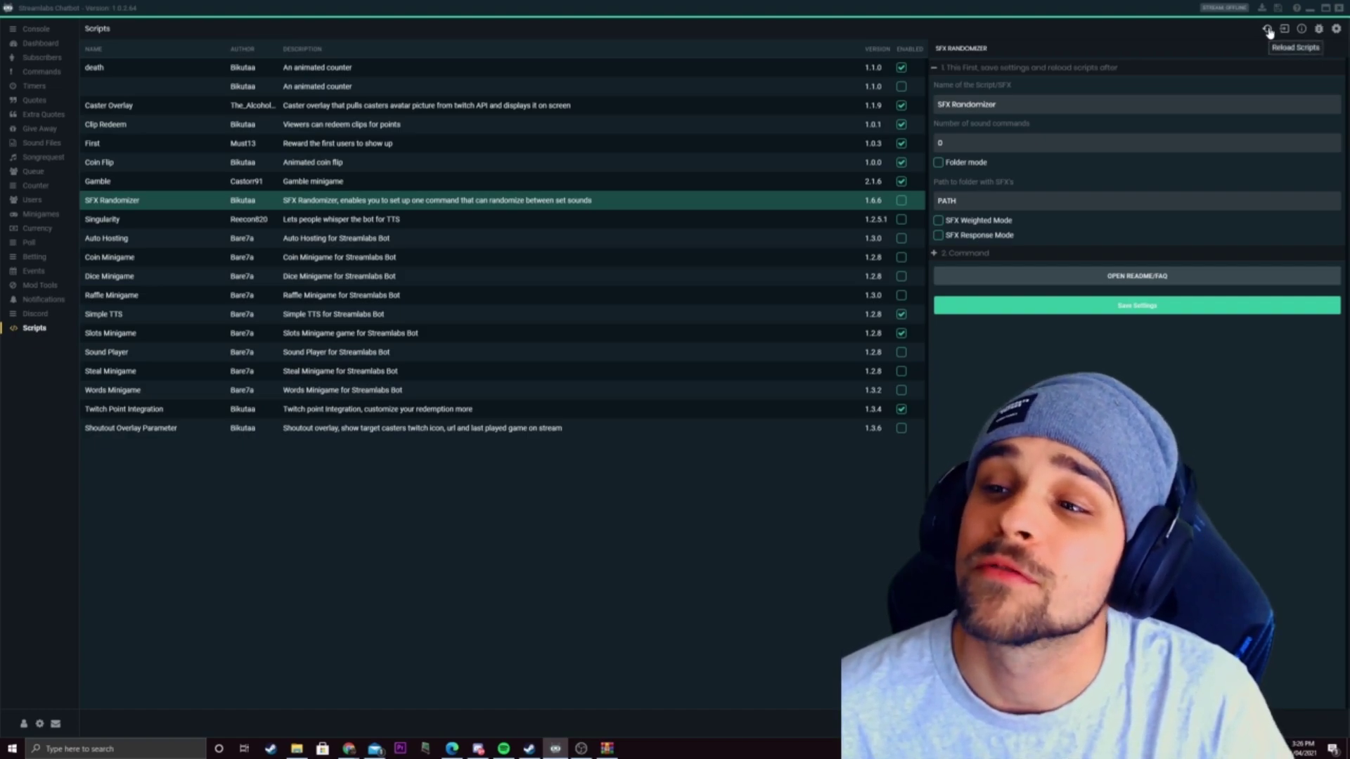
left_click(1268, 31)
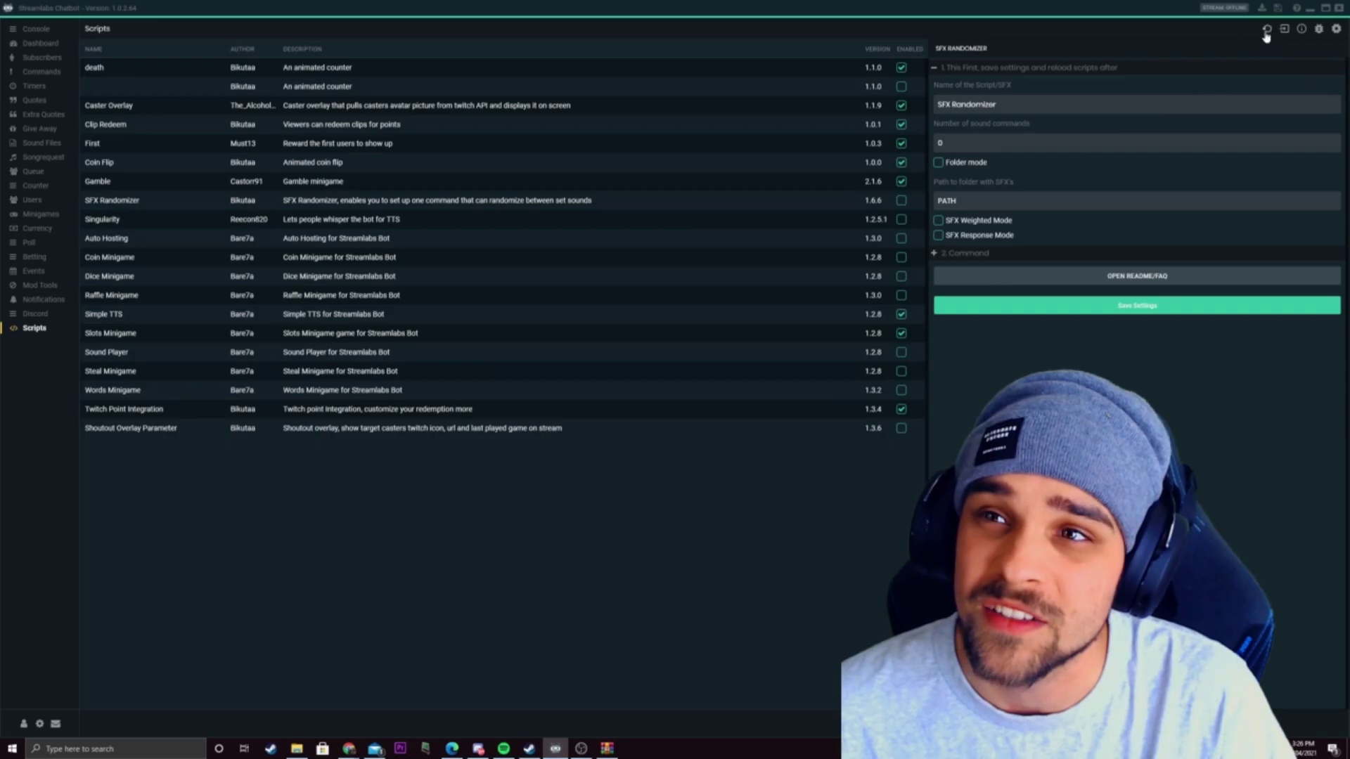
left_click(285, 199)
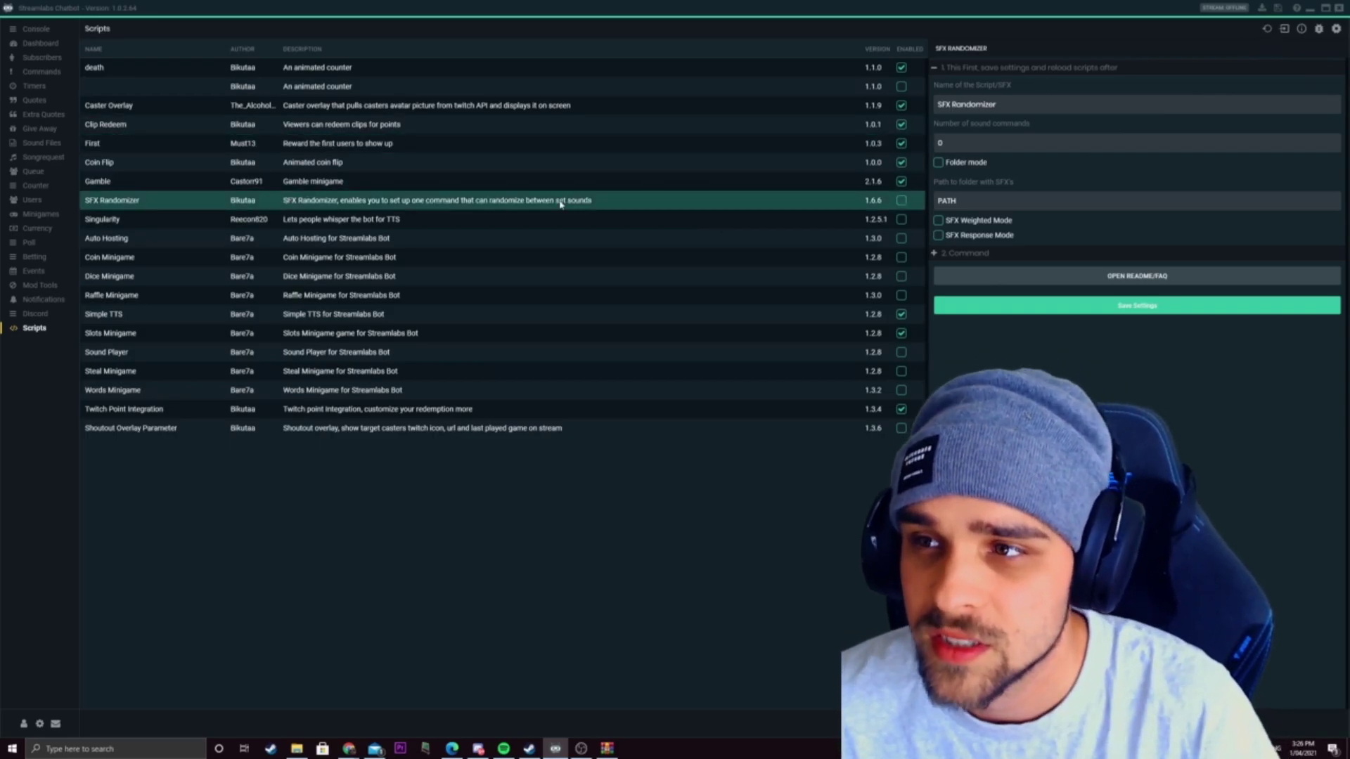
left_click(1303, 29)
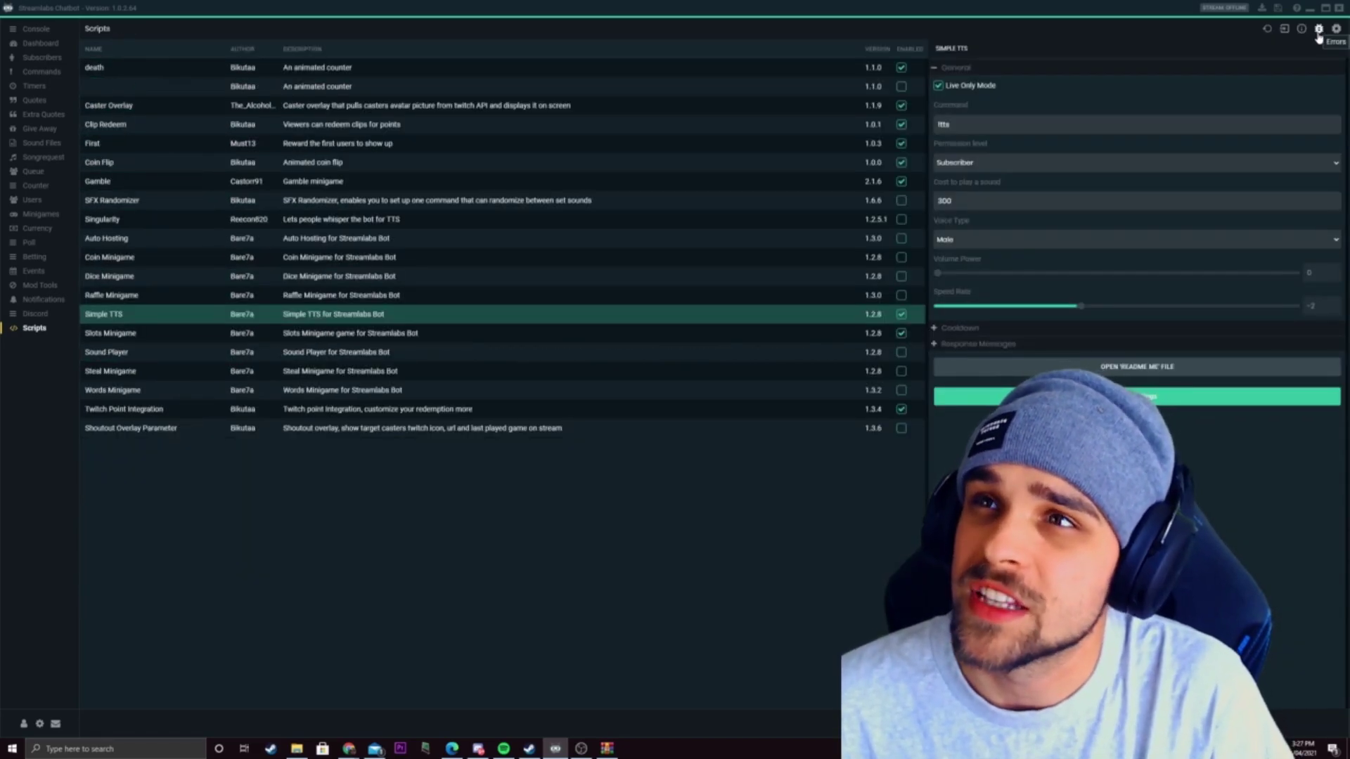
- Open the Script Errors log and scroll through its entries, including Singularity's 'Cannot set voice' errors
left_click(1319, 30)
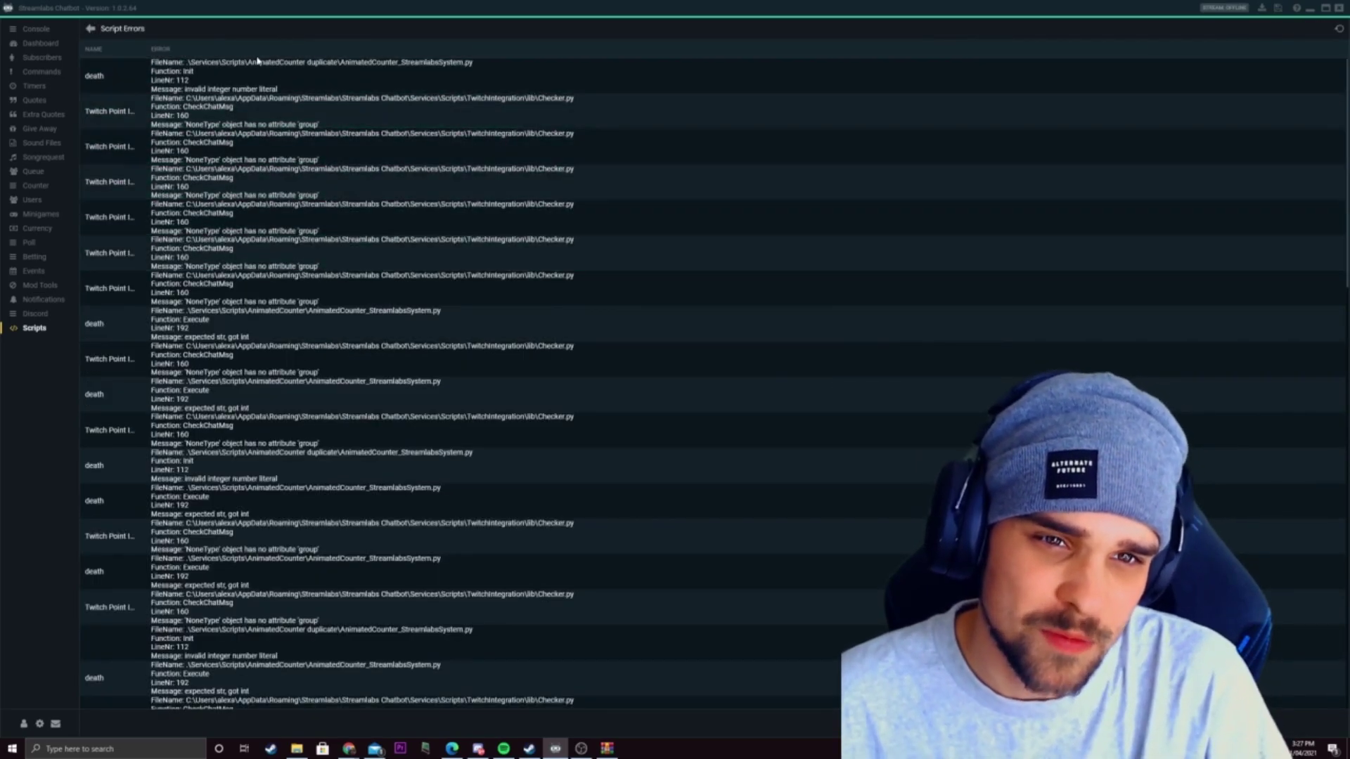
scroll(298, 246, "down", 5)
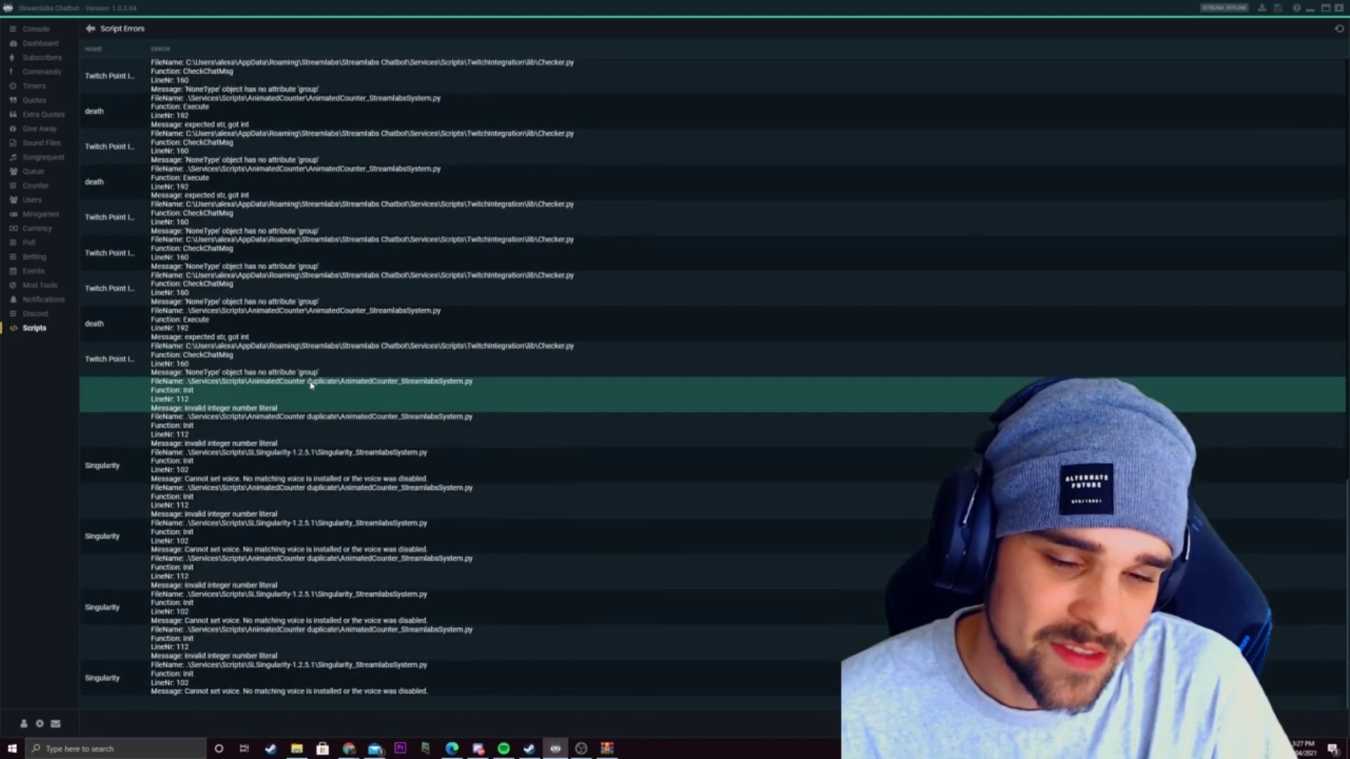
scroll(295, 405, "up", 10)
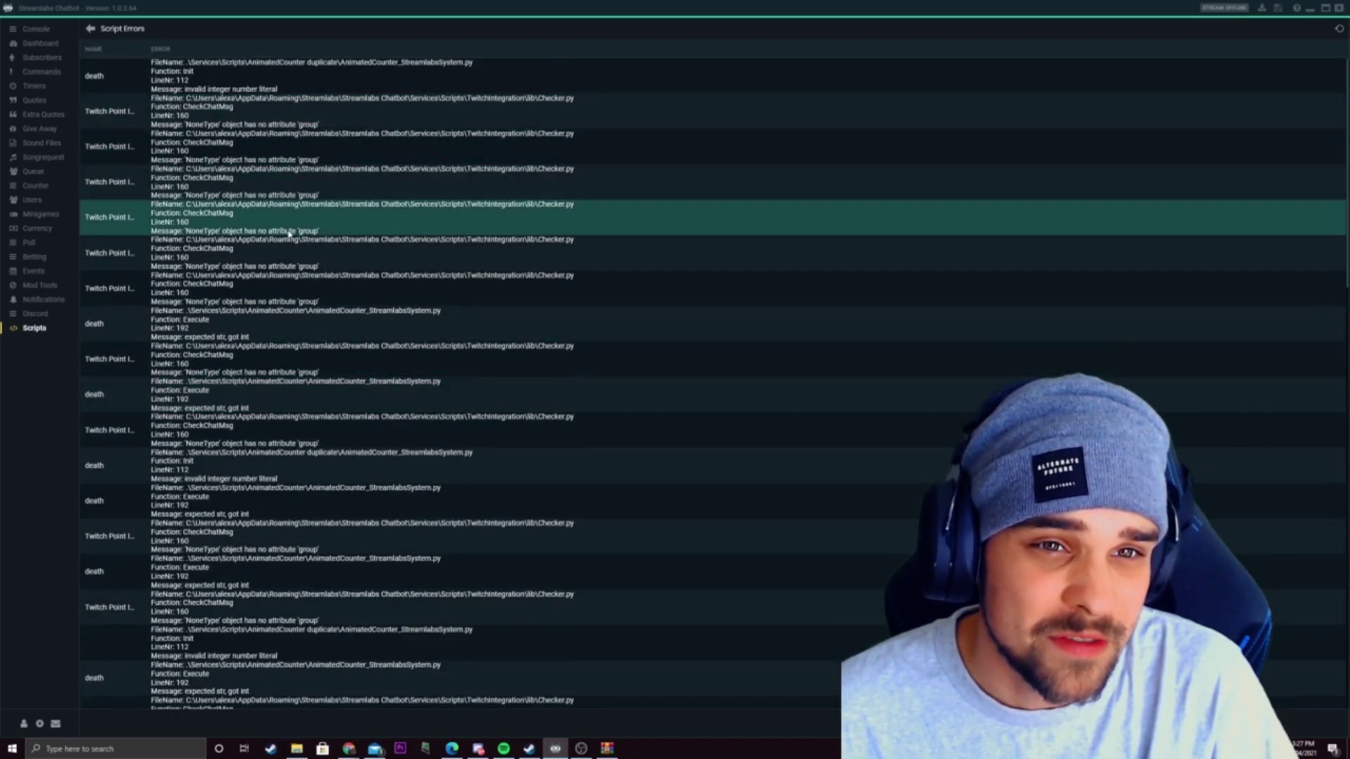